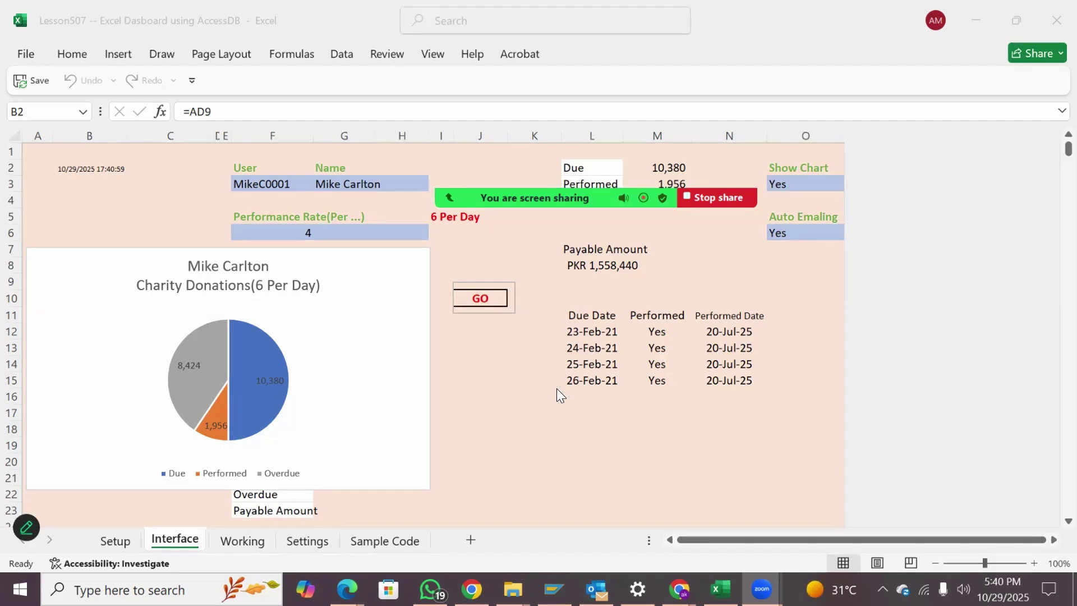
left_click(265, 184)
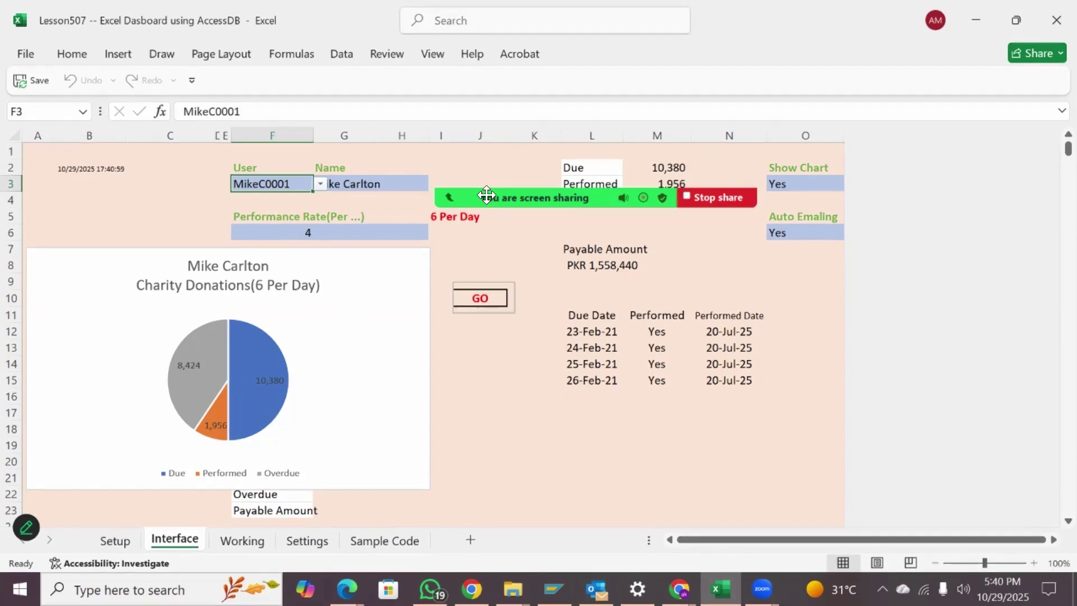
mouse_move(535, 198)
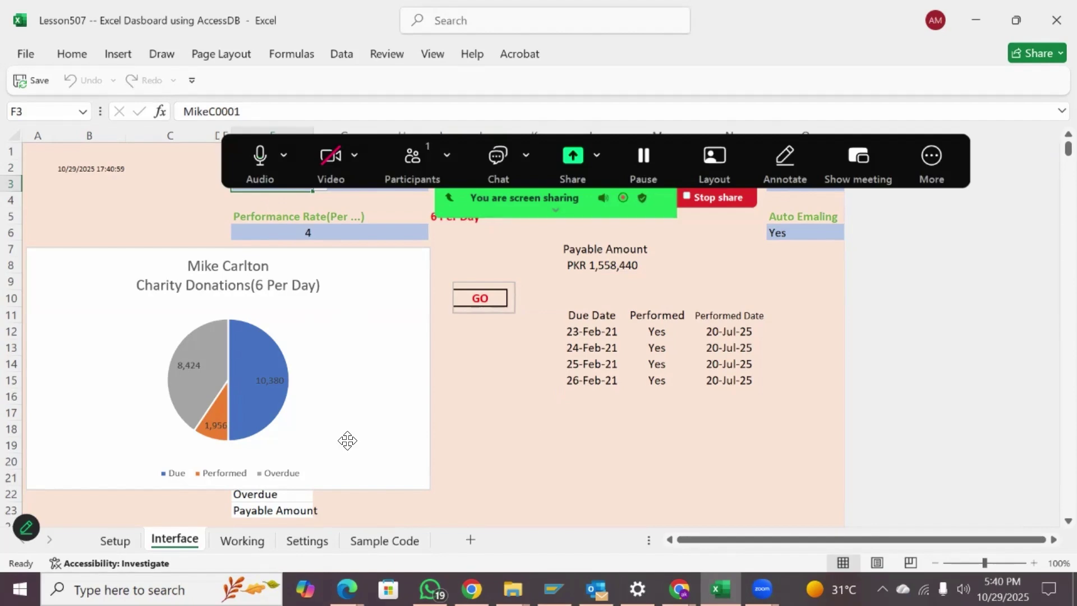
left_click_drag(347, 440, 348, 440)
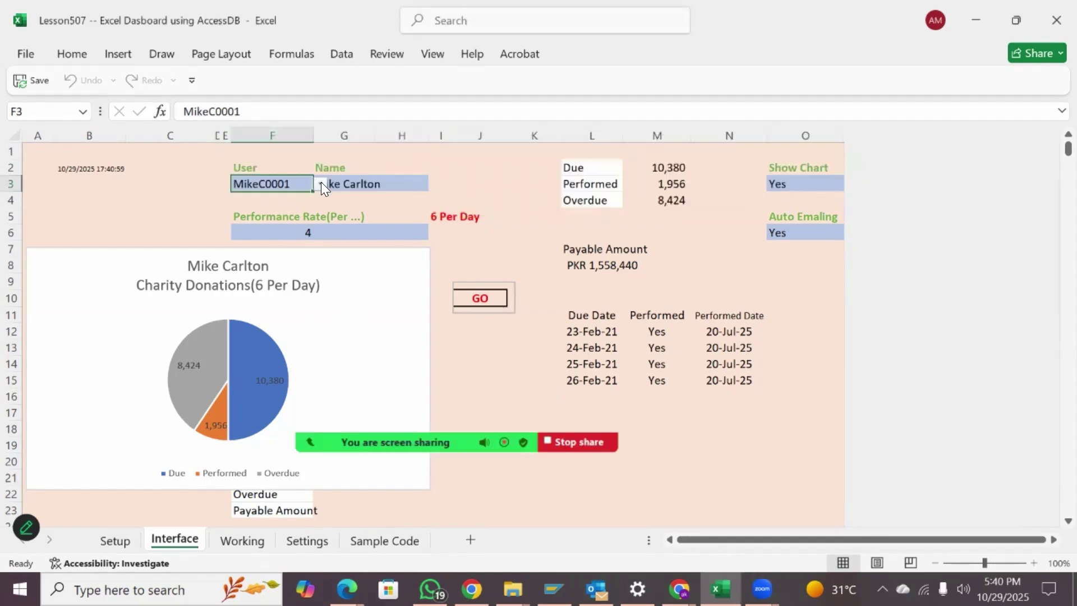
left_click(321, 183)
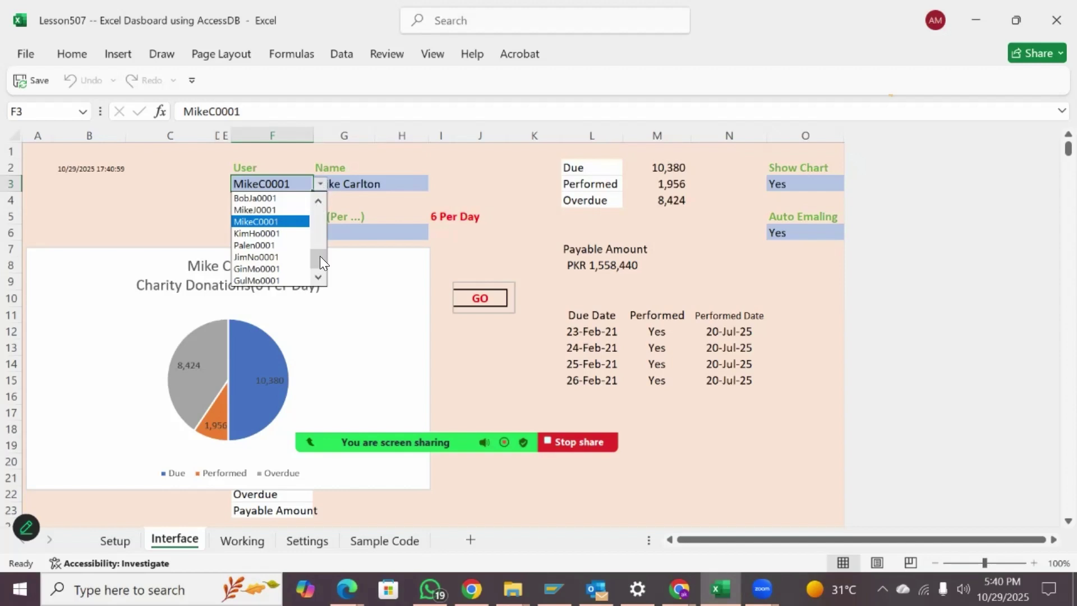
left_click_drag(319, 256, 318, 191)
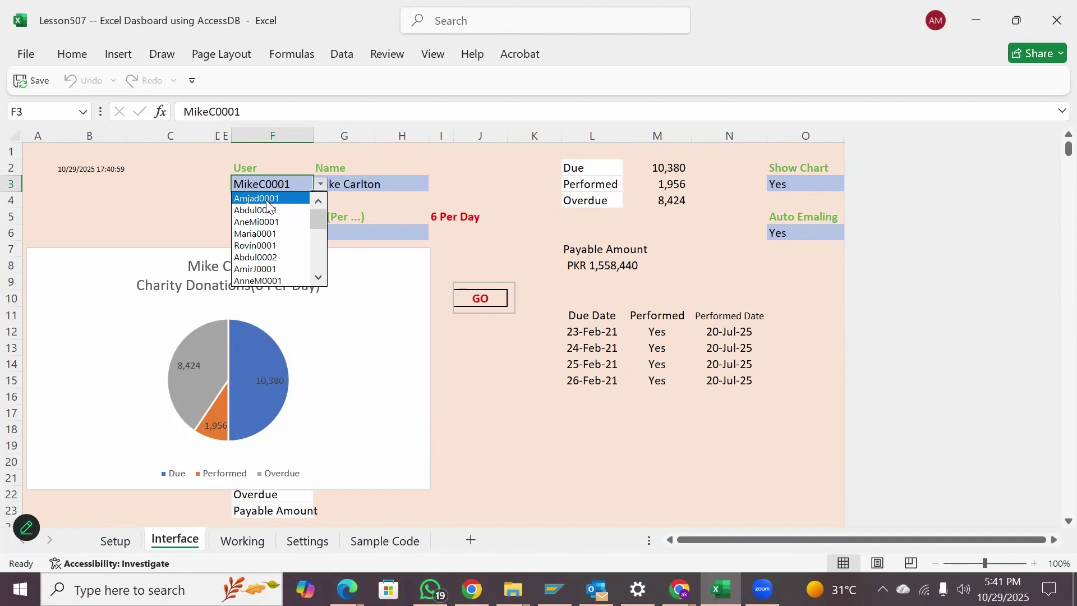
left_click(264, 198)
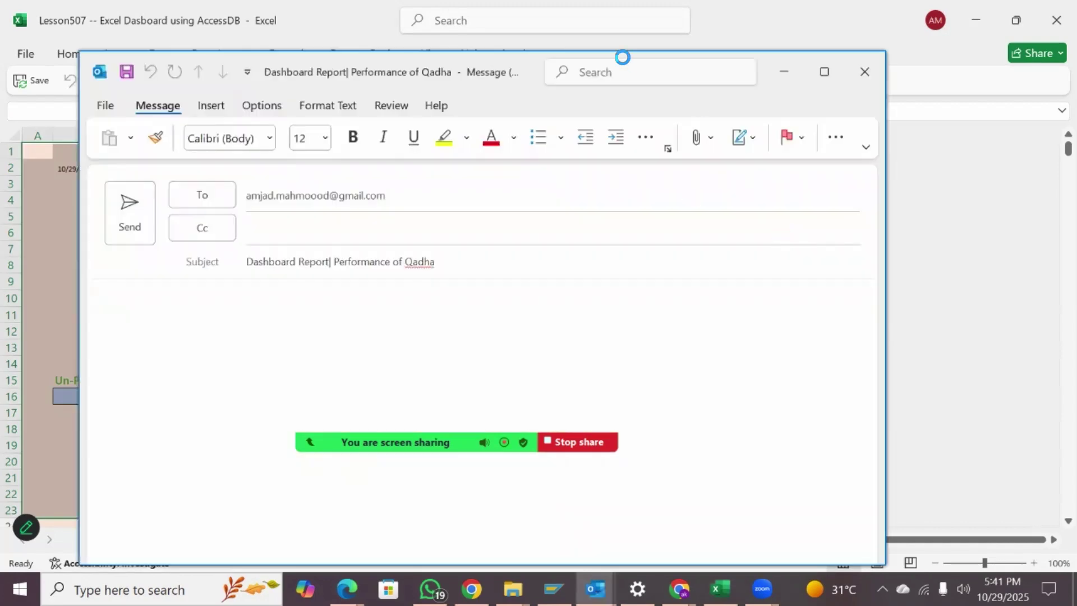
Bring the dashboard workbook back in front of the Outlook report draft
left_click(795, 25)
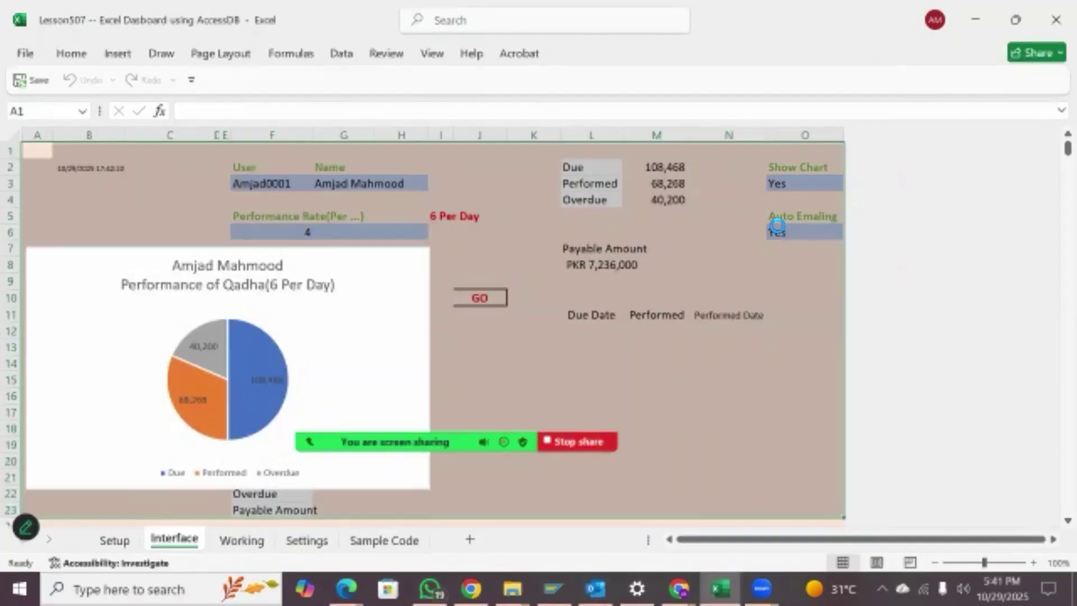
Set the Auto Emailing option in O6 to No
left_click(780, 227)
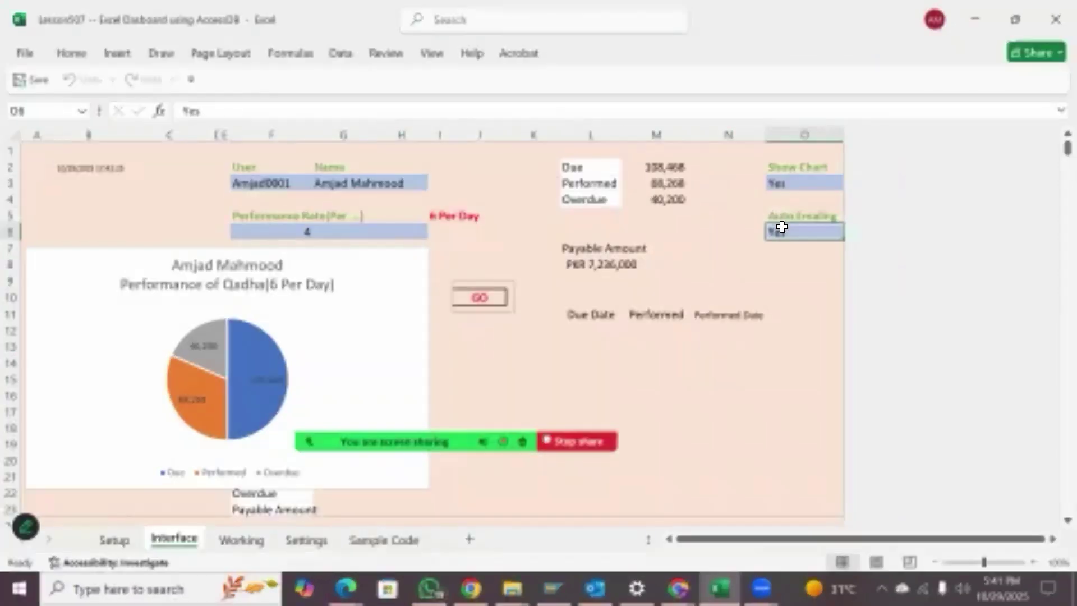
type("No")
key("Return")
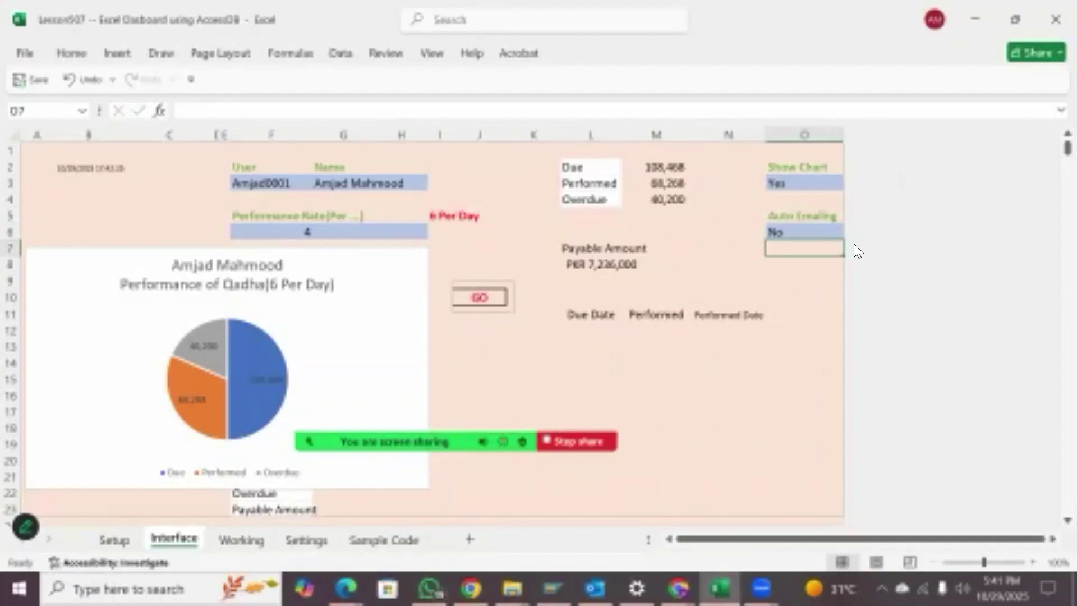
left_click(291, 182)
left_click(319, 183)
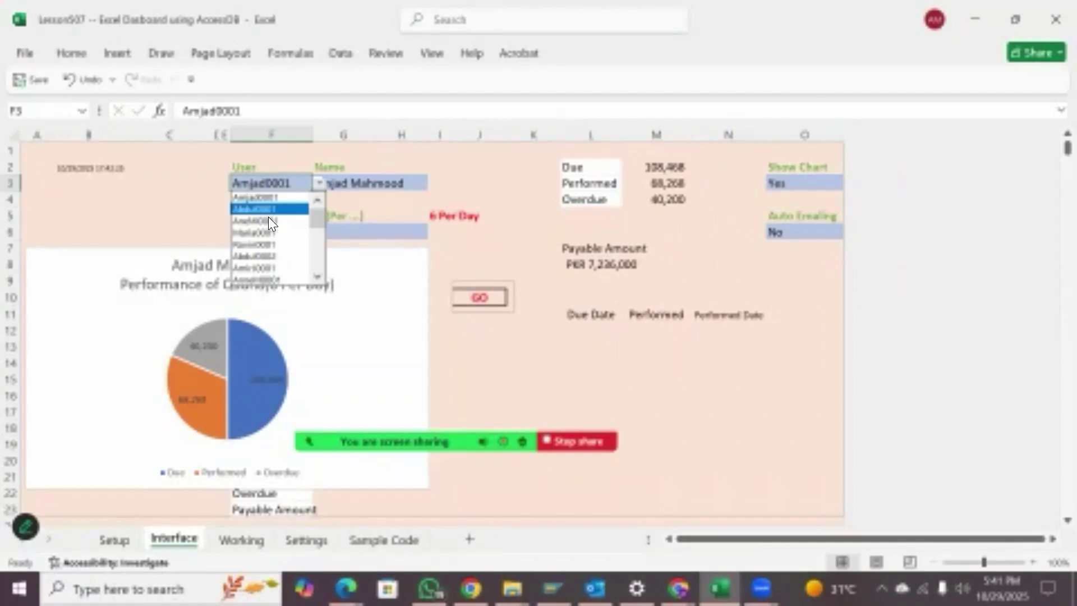
left_click(268, 217)
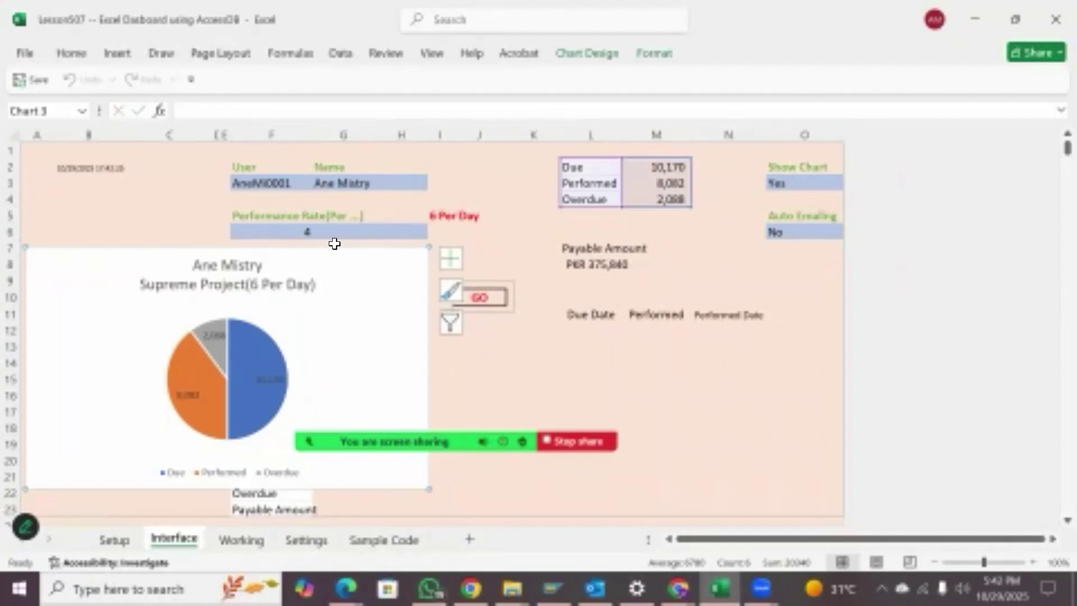
left_click(281, 184)
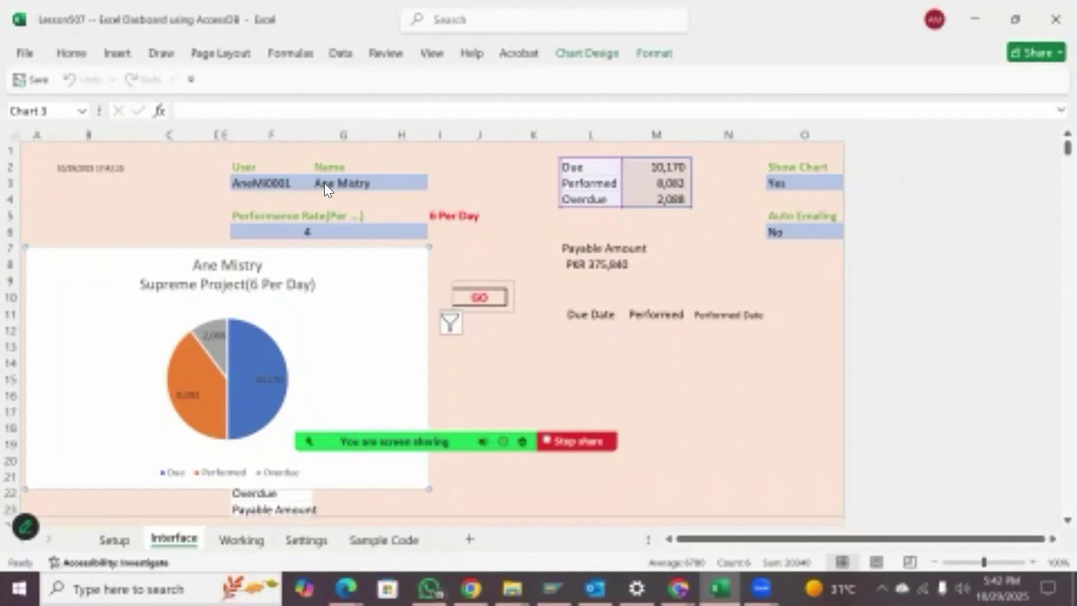
left_click(323, 182)
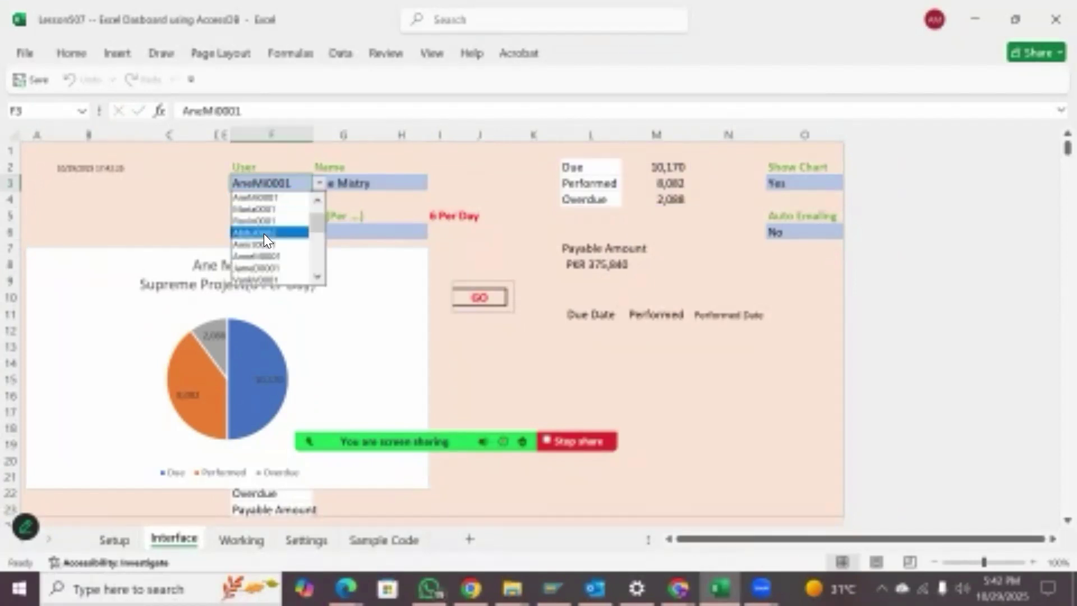
left_click(264, 232)
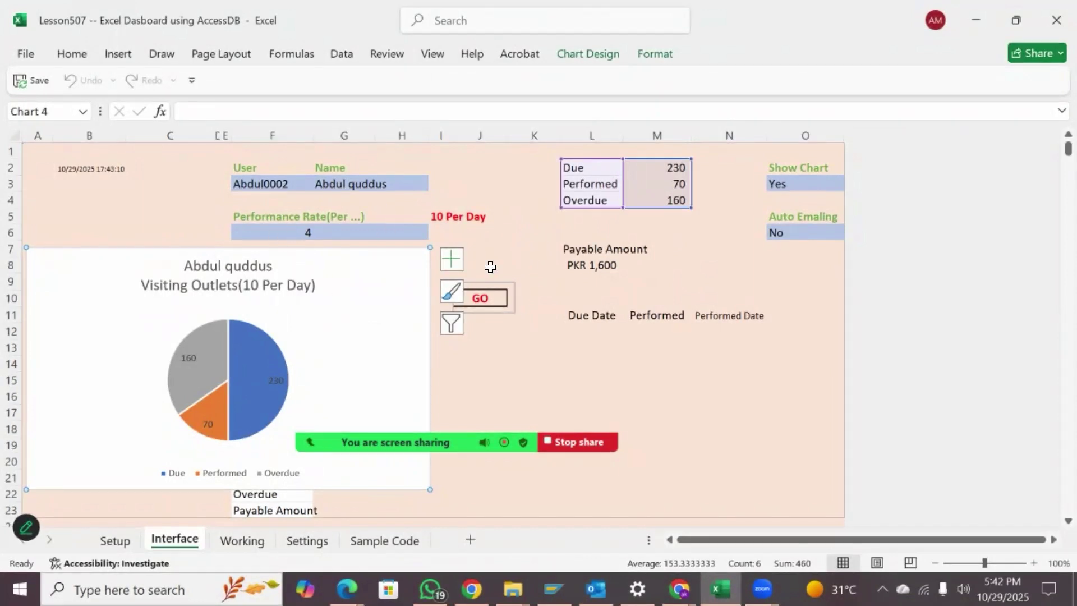
left_click(508, 335)
left_click(480, 297)
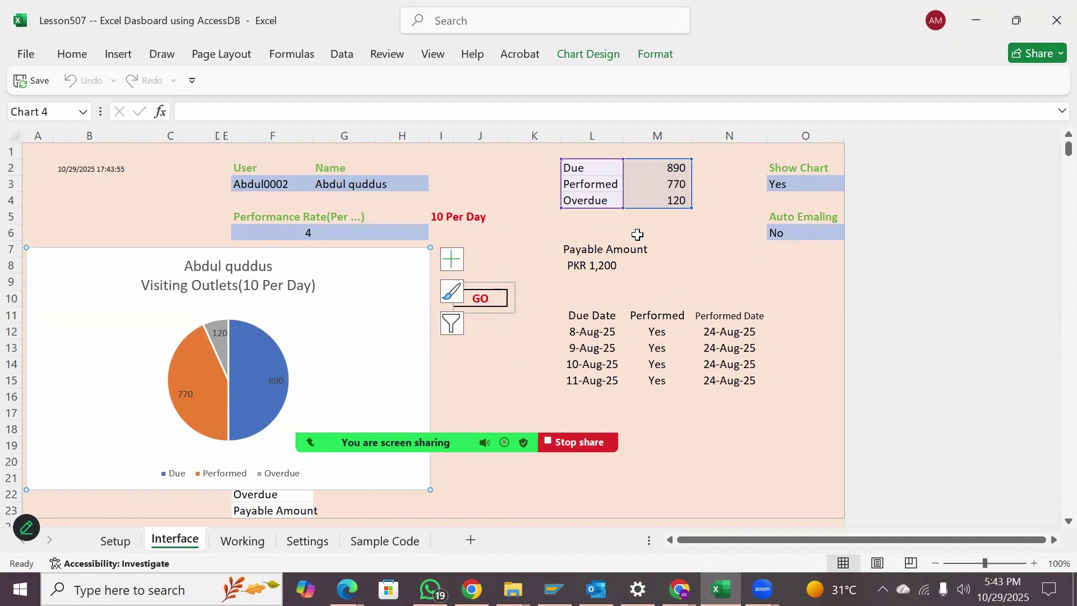
left_click(266, 184)
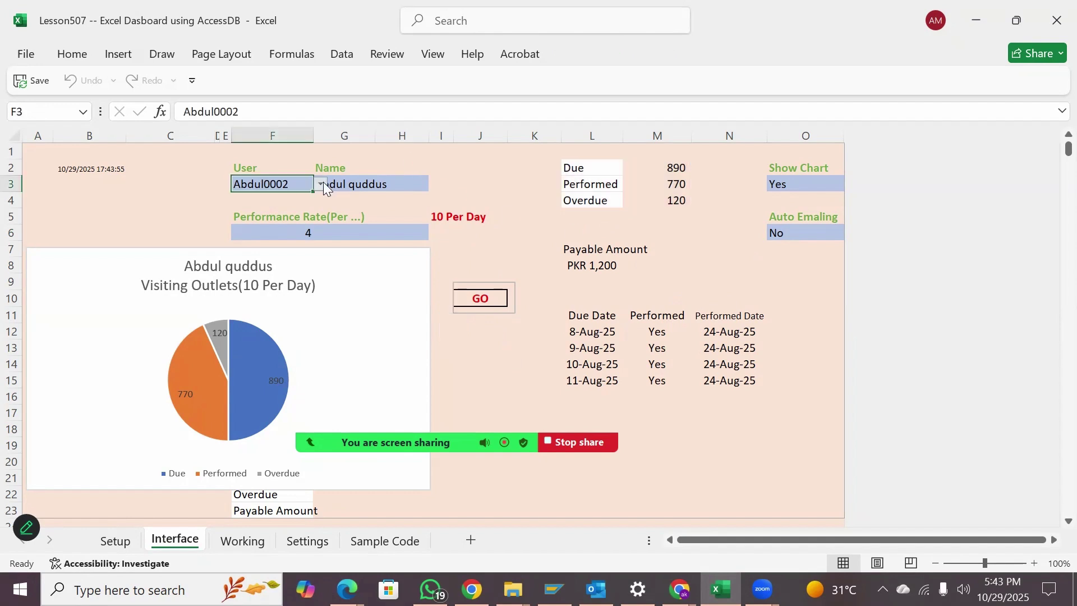
left_click(320, 184)
scroll(319, 231, "down", 2)
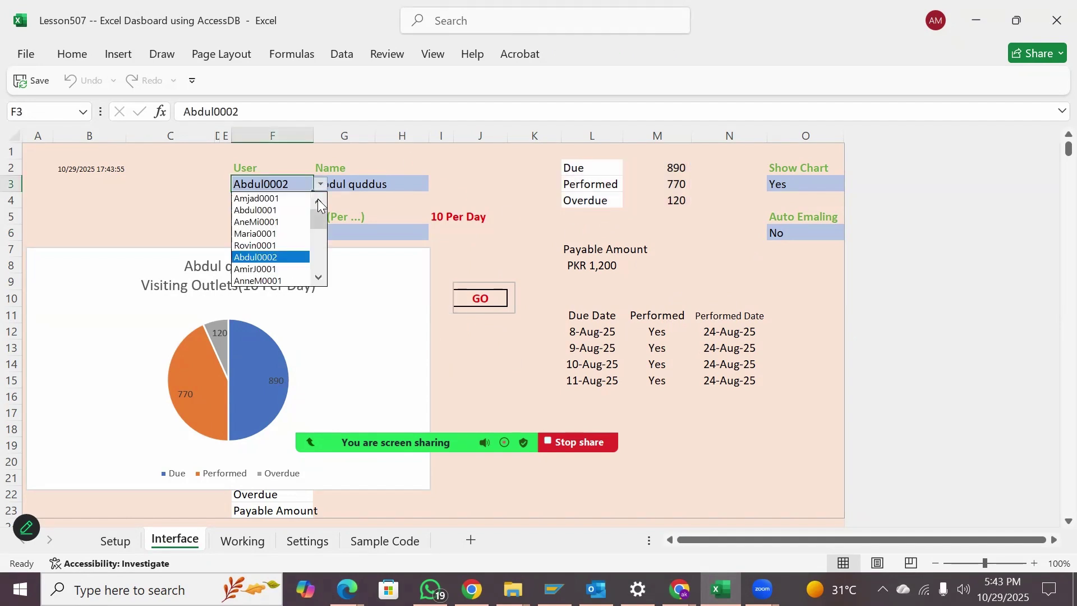
scroll(320, 232, "up", 2)
left_click(274, 198)
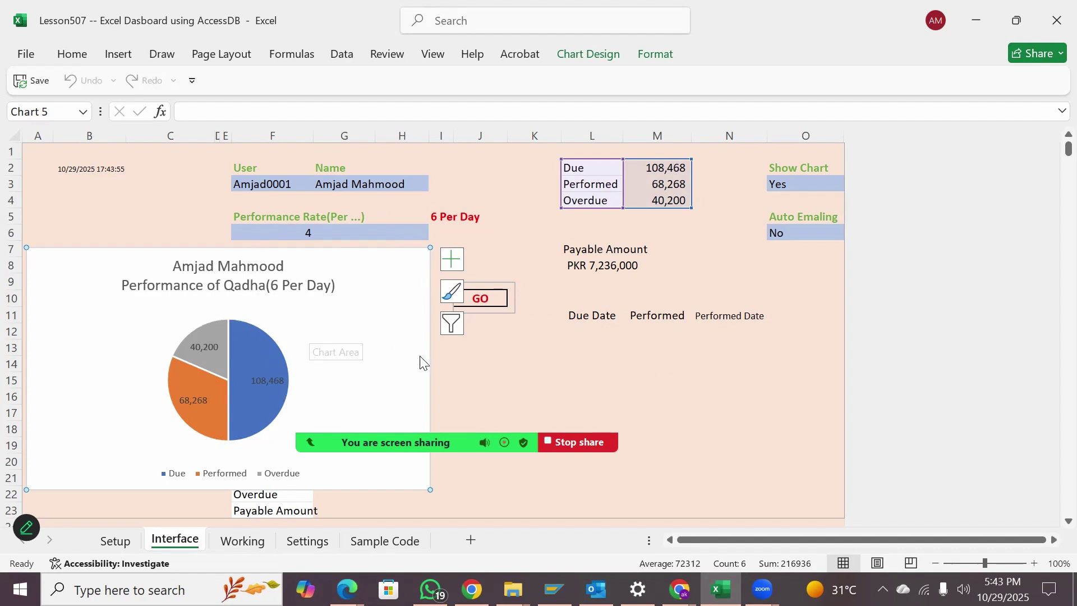
left_click(292, 230)
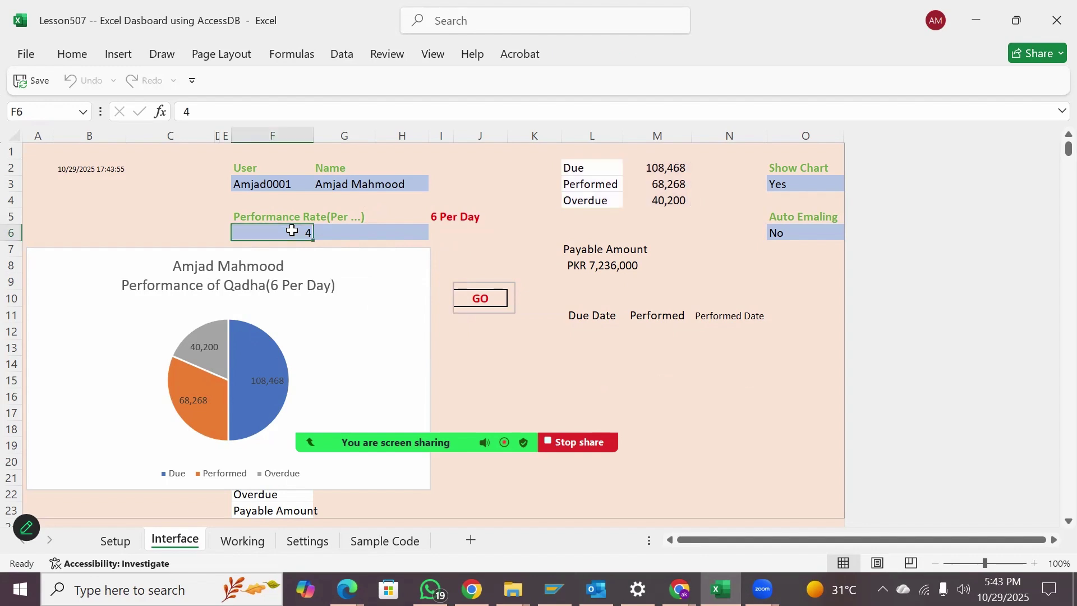
type("5")
key("Return")
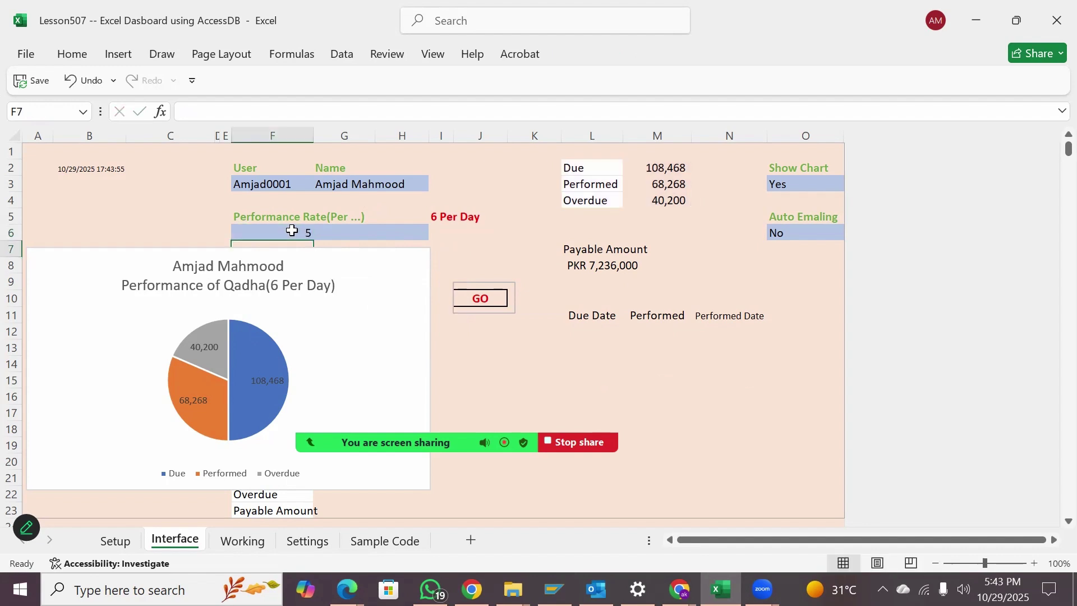
Run GO repeatedly to clear successive batches of dues, ending with 3-Sep-79 to 7-Sep-79 performed
left_click(484, 302)
left_click(486, 301)
left_click(485, 301)
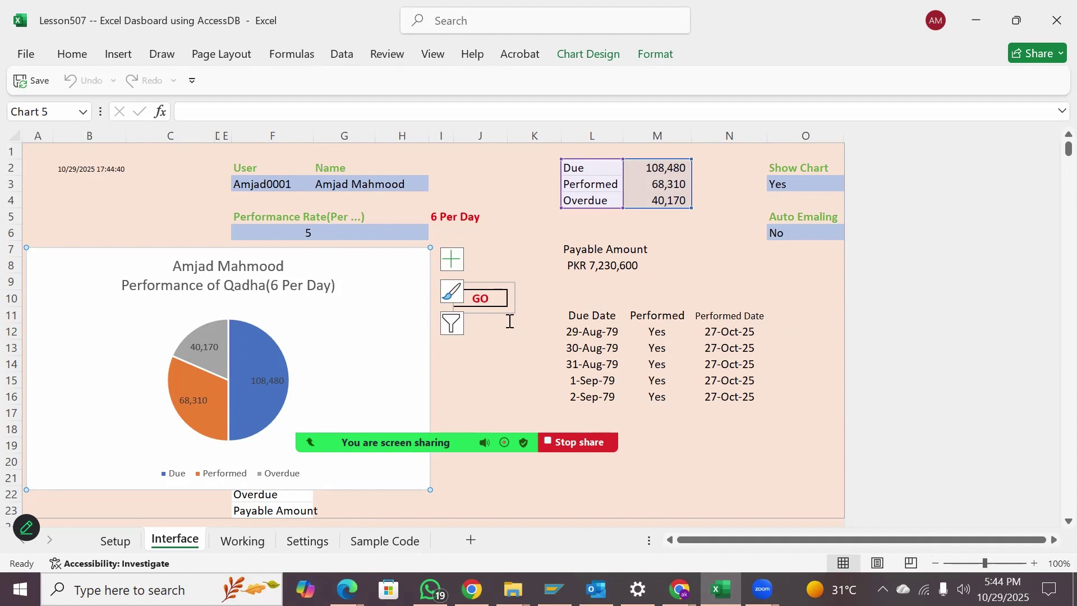
left_click(500, 363)
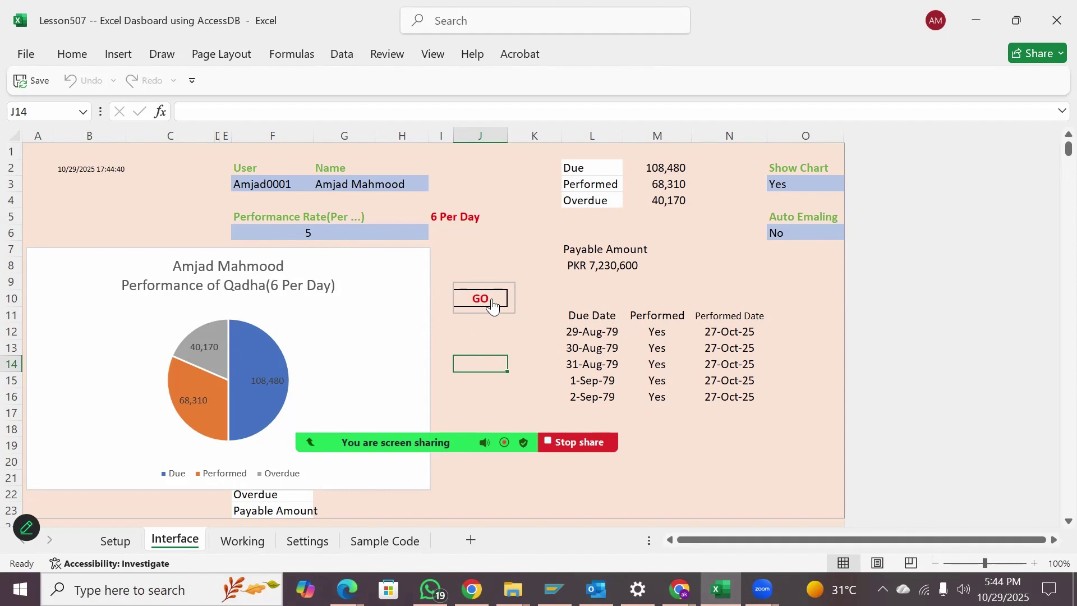
left_click(492, 302)
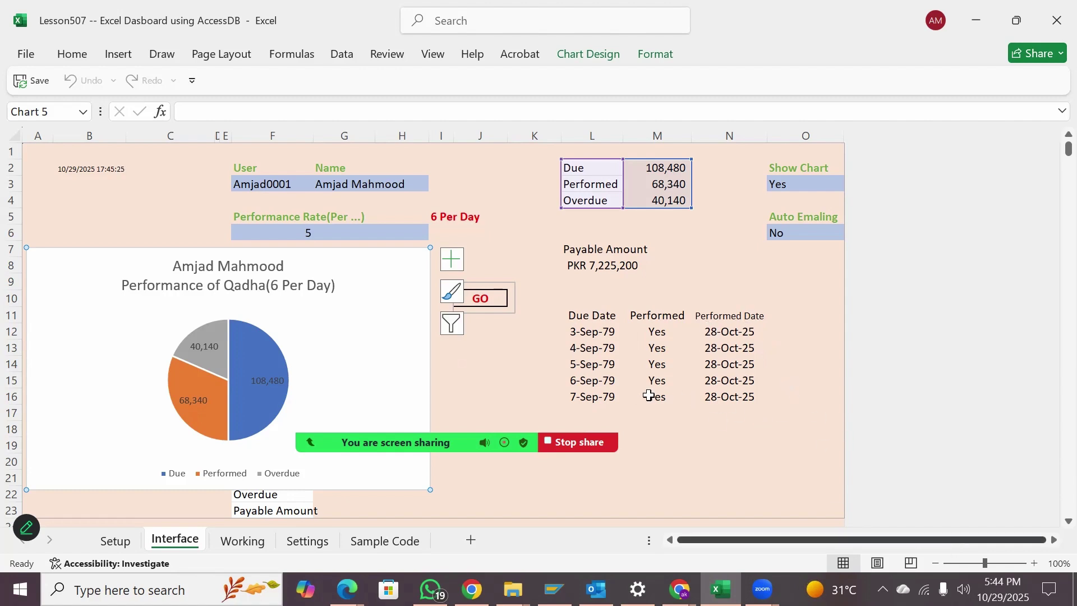
left_click(488, 333)
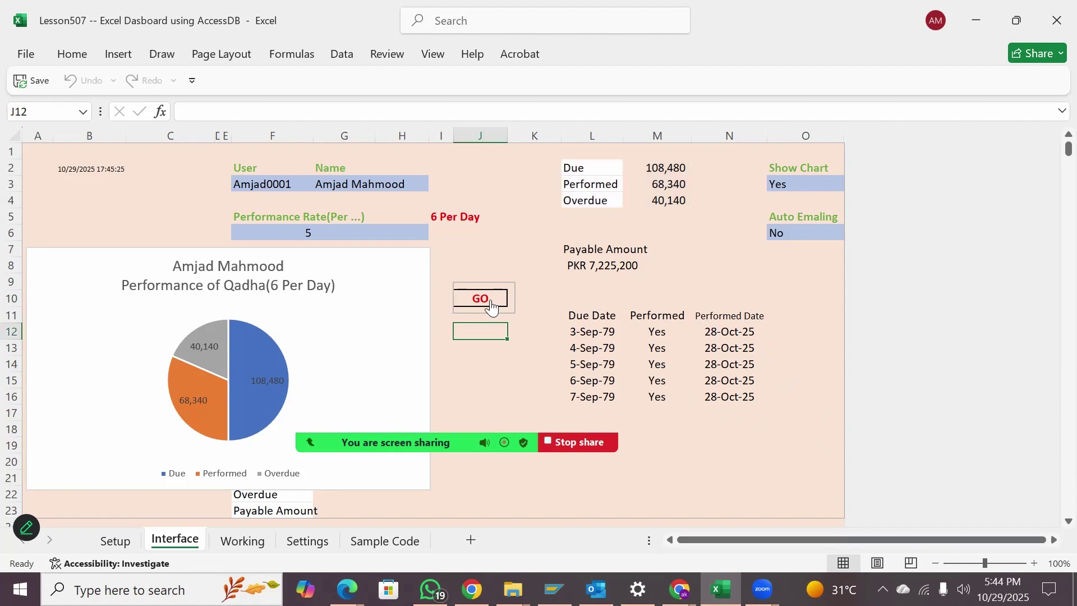
left_click(490, 306)
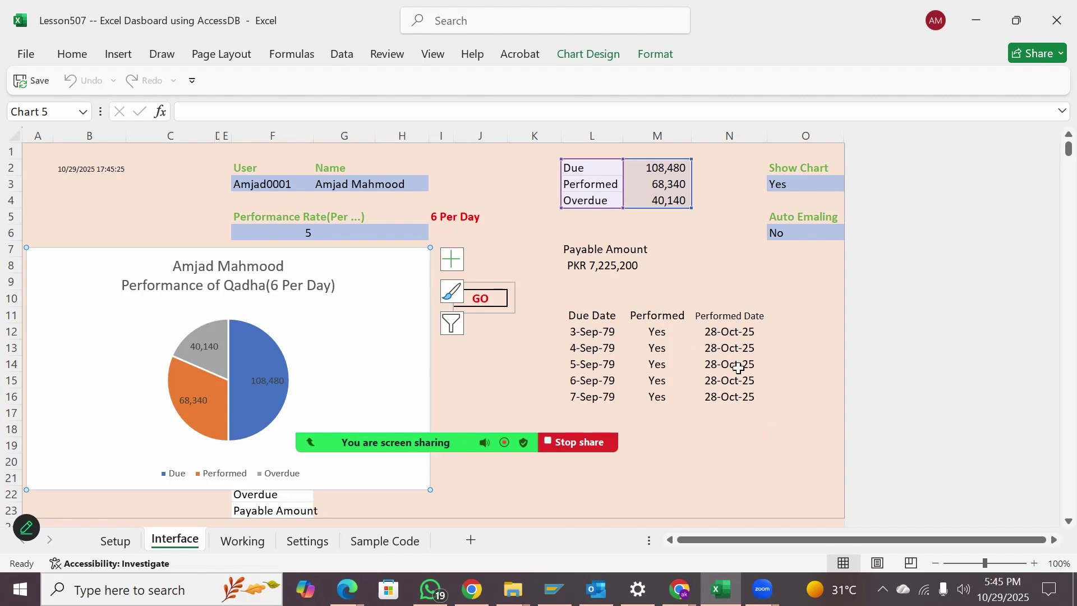
Clear one more batch of dues, then set Auto Emailing in O6 to Yes
left_click(505, 297)
left_click(788, 231)
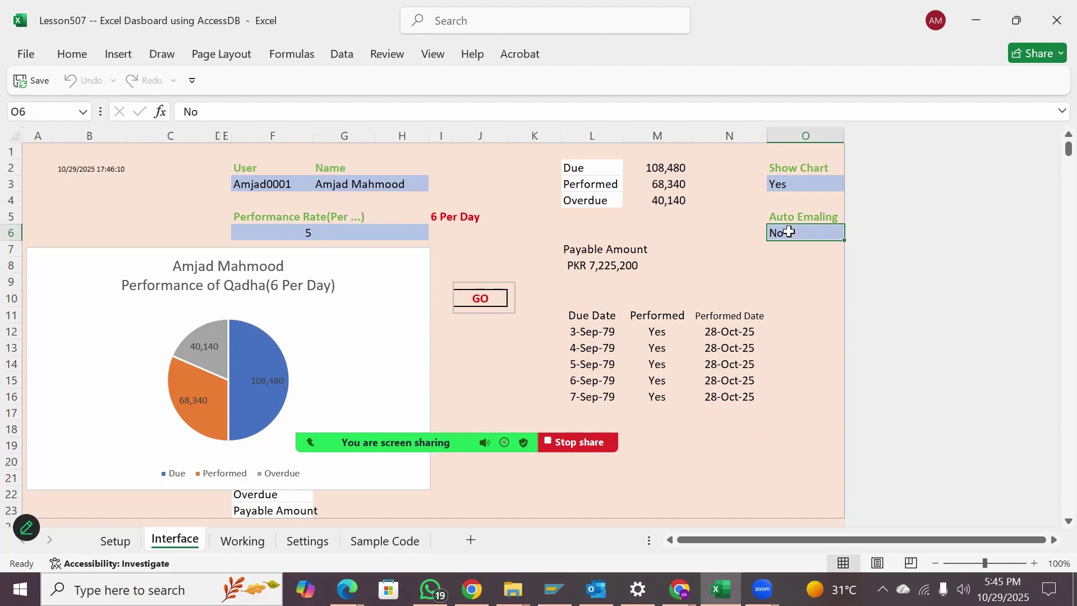
type("Yes")
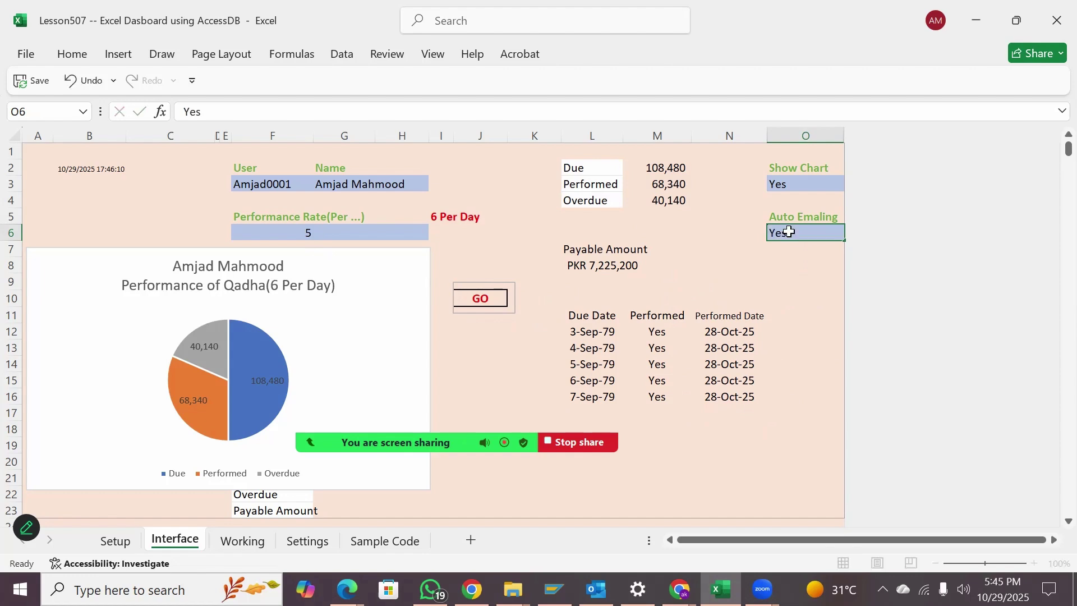
key("Return")
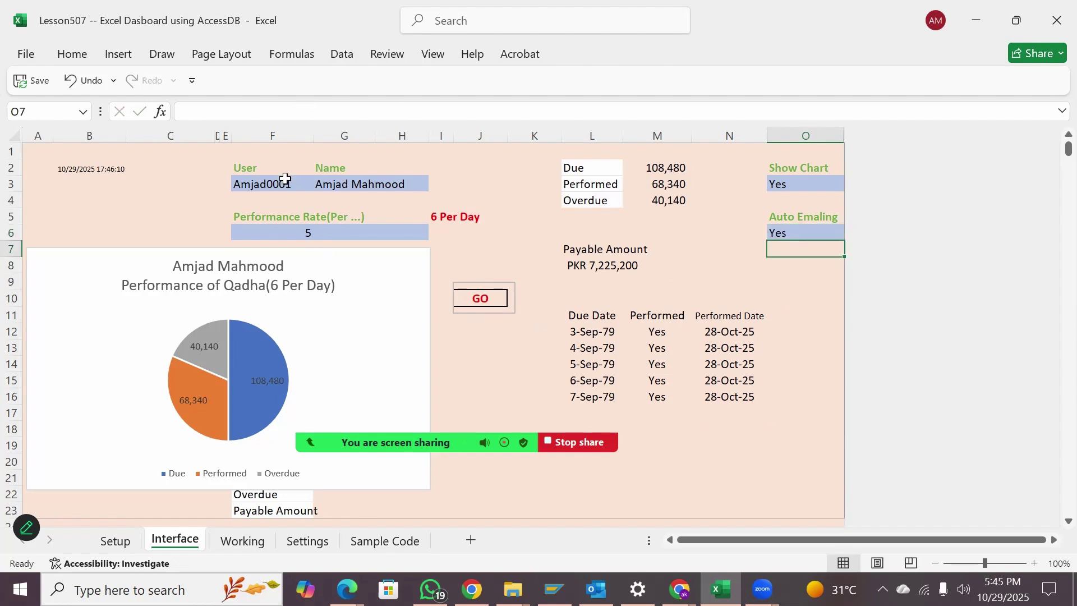
left_click(285, 180)
left_click(321, 185)
left_click(262, 195)
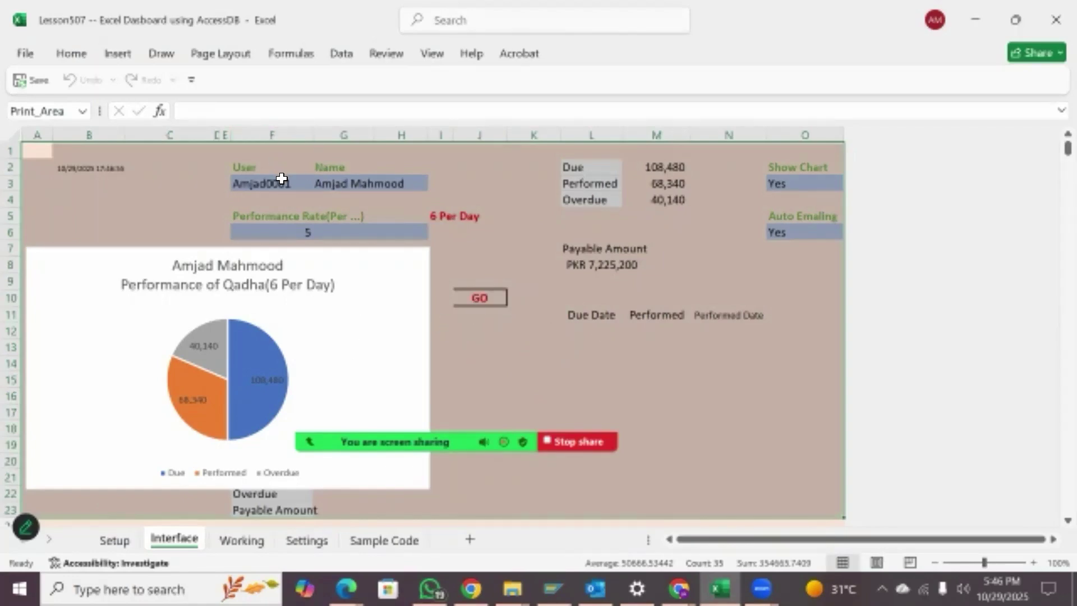
Set Auto Emailing in O6 back to No
left_click(805, 229)
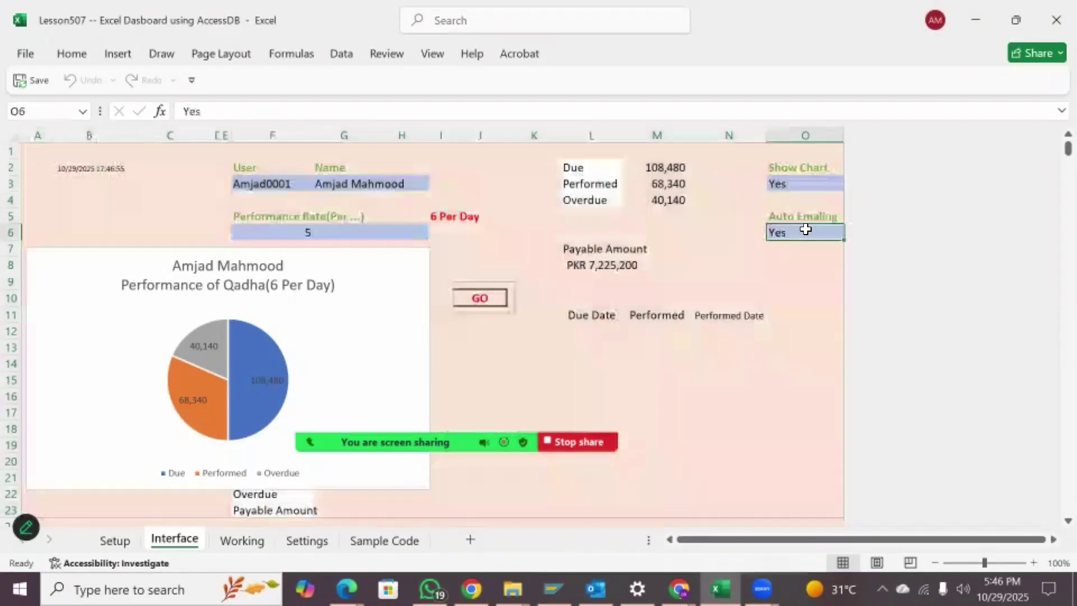
type("No")
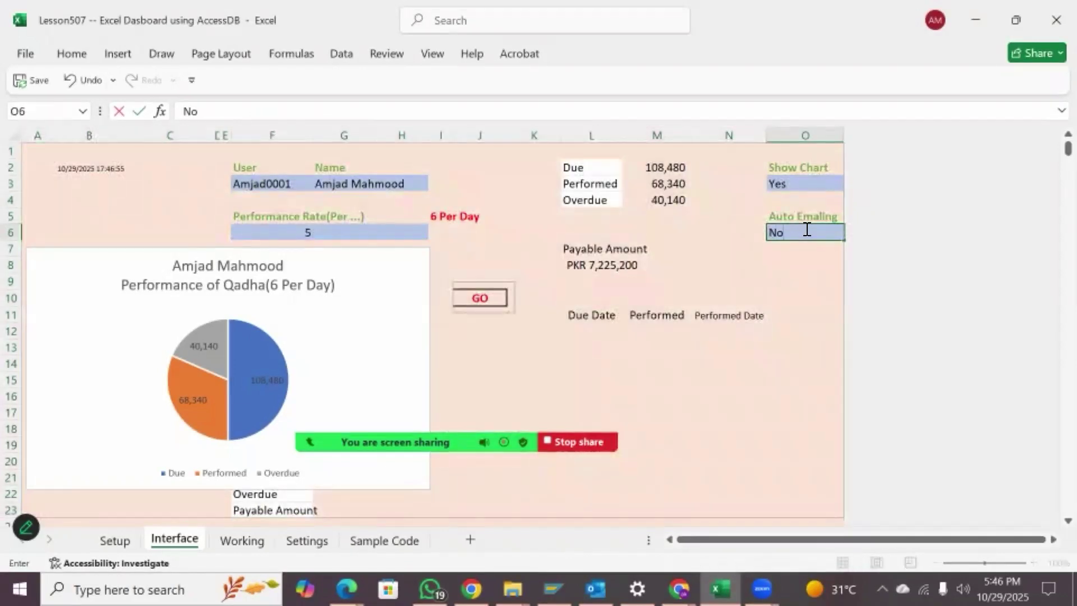
key("Return")
left_click(258, 185)
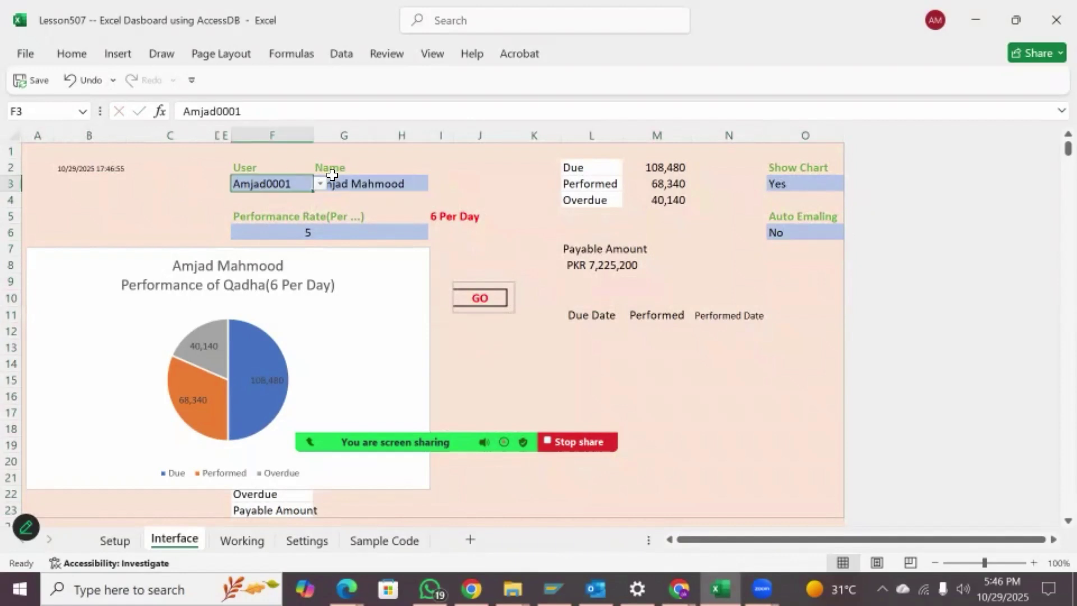
left_click(320, 184)
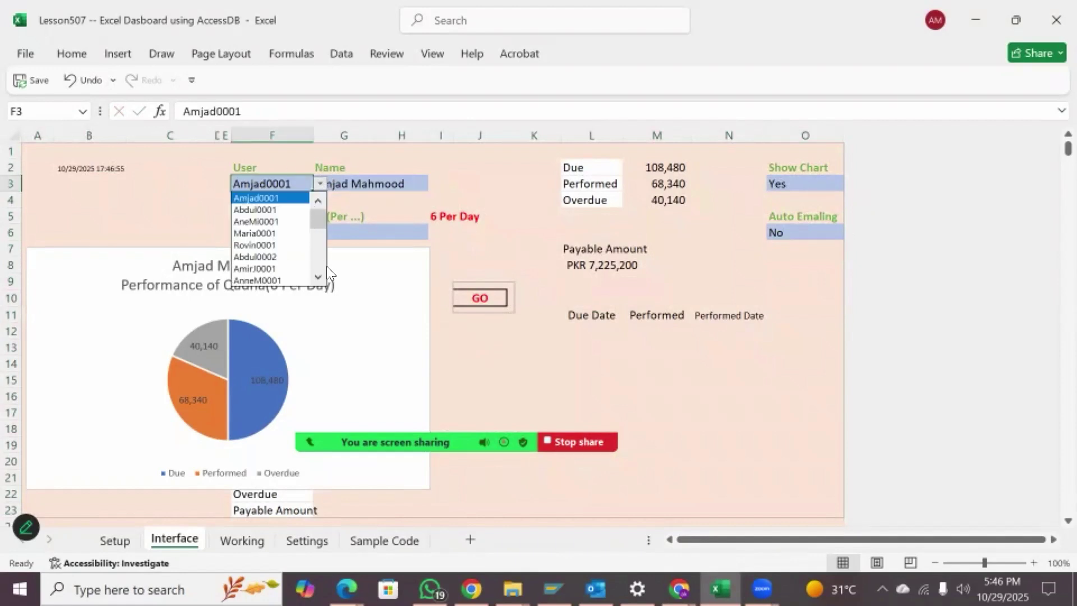
left_click(243, 270)
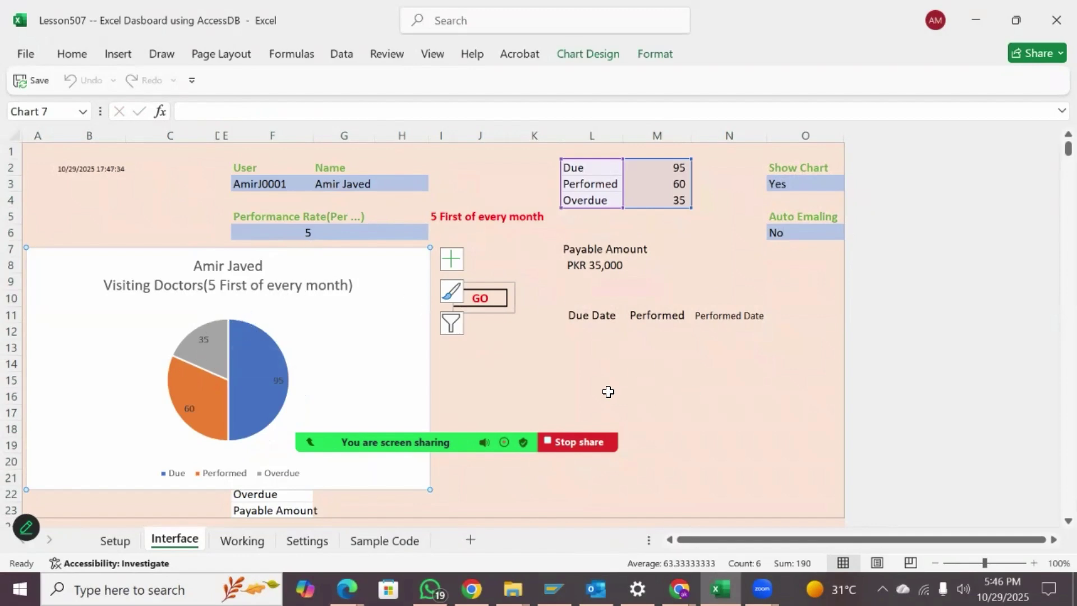
left_click(104, 541)
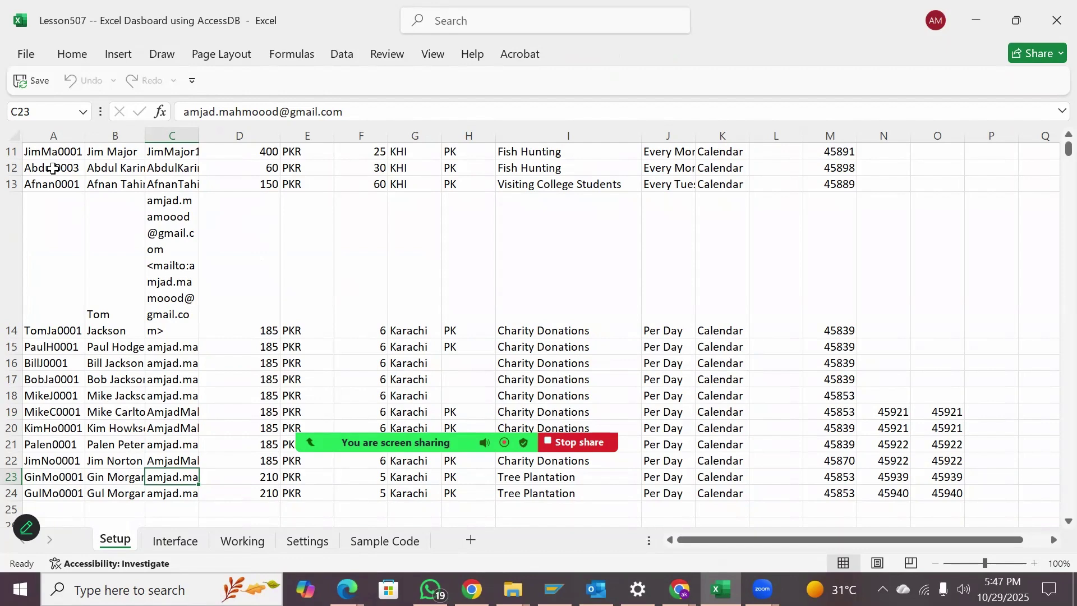
key("ctrl+Home")
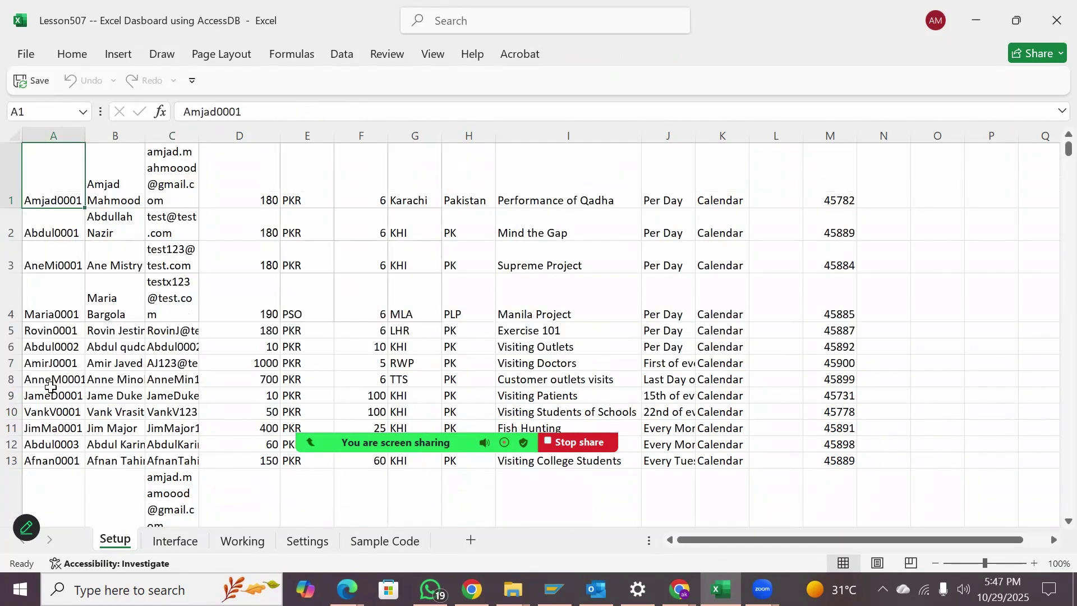
key("Down")
key("Down")
key("Down")
key("Down")
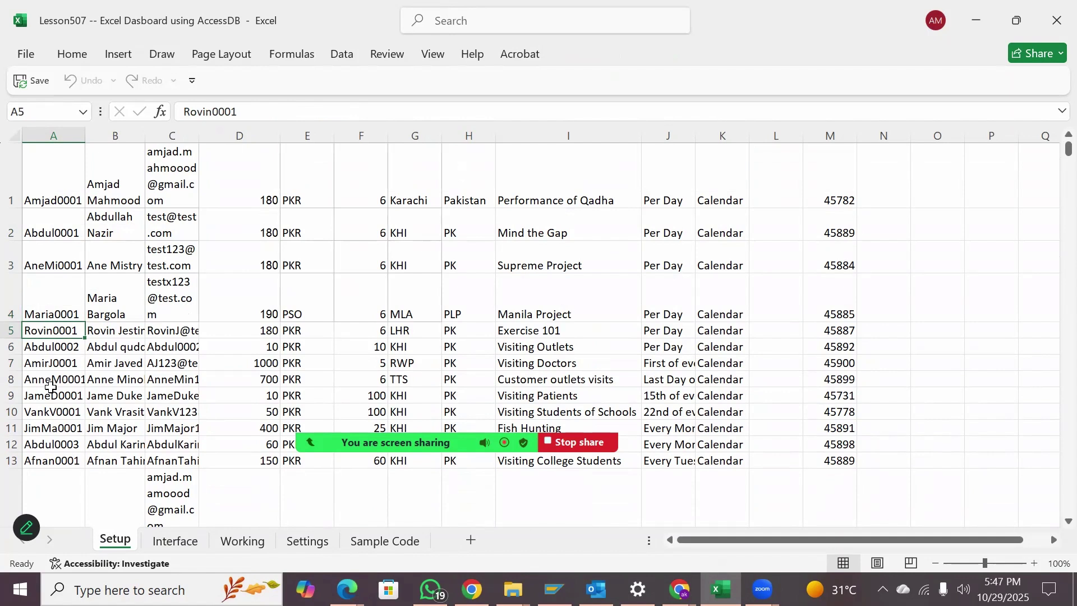
key("Down")
key("Down")
key("Right")
key("Right")
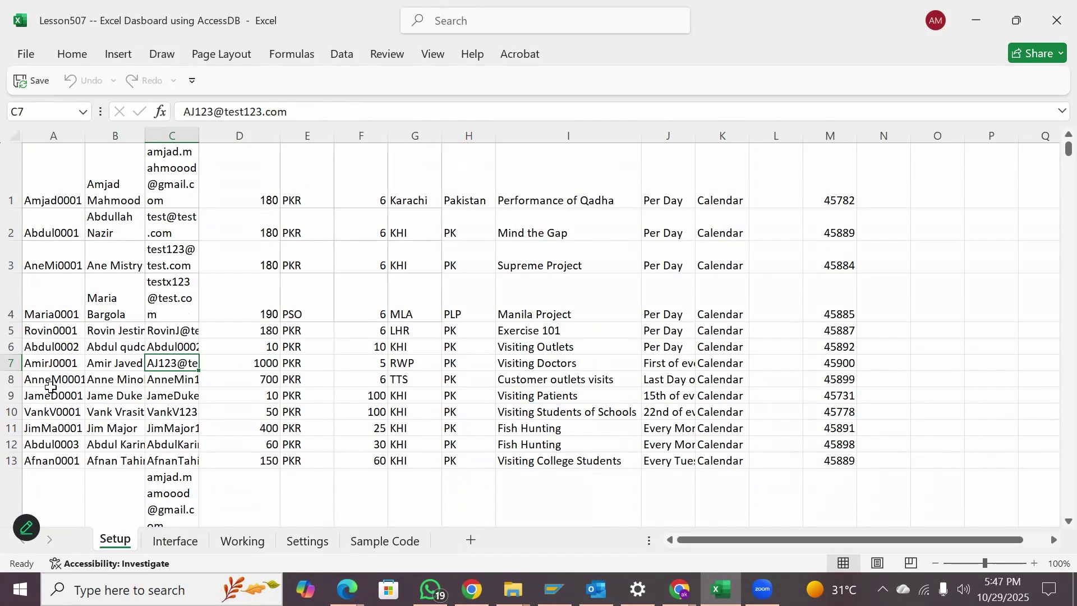
key("Right")
key("Right")
key("Right")
key("Right")
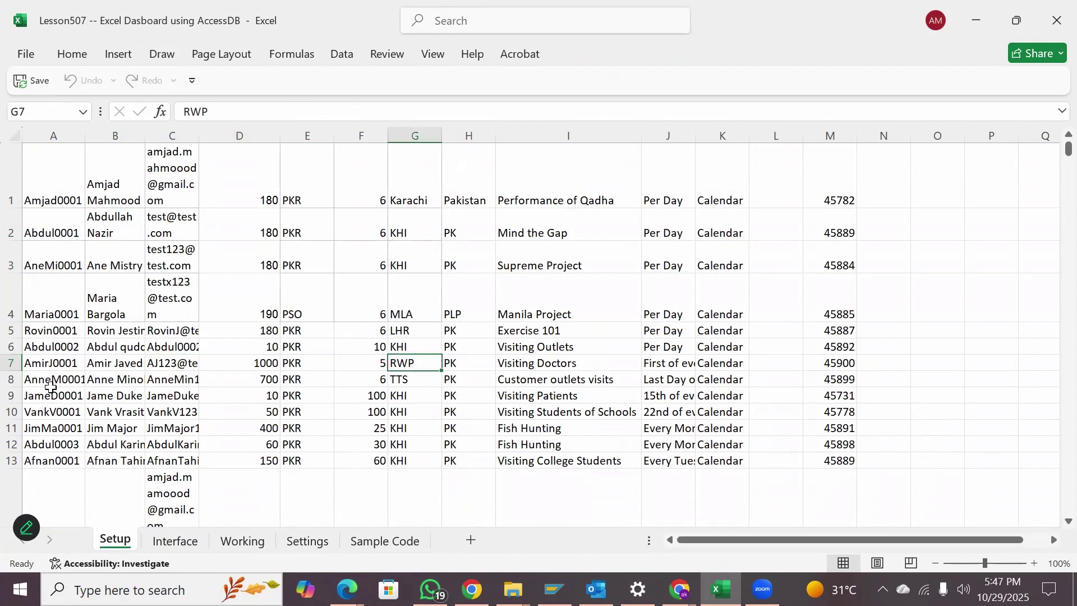
key("Left")
key("Left")
key("Left")
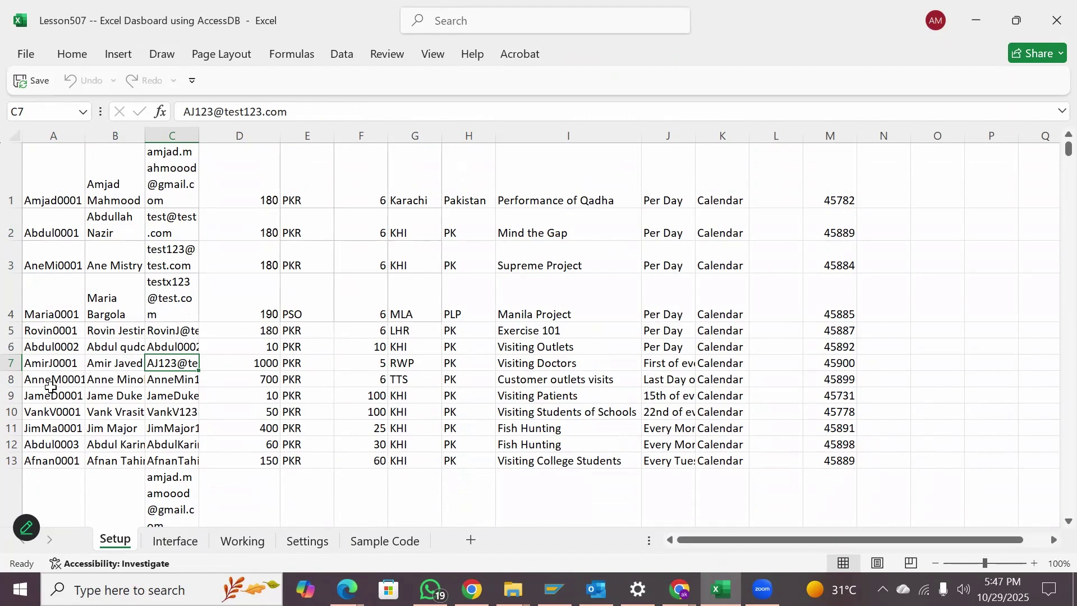
key("Down")
key("Down")
key("Down")
key("Down")
key("Up")
key("Up")
key("Up")
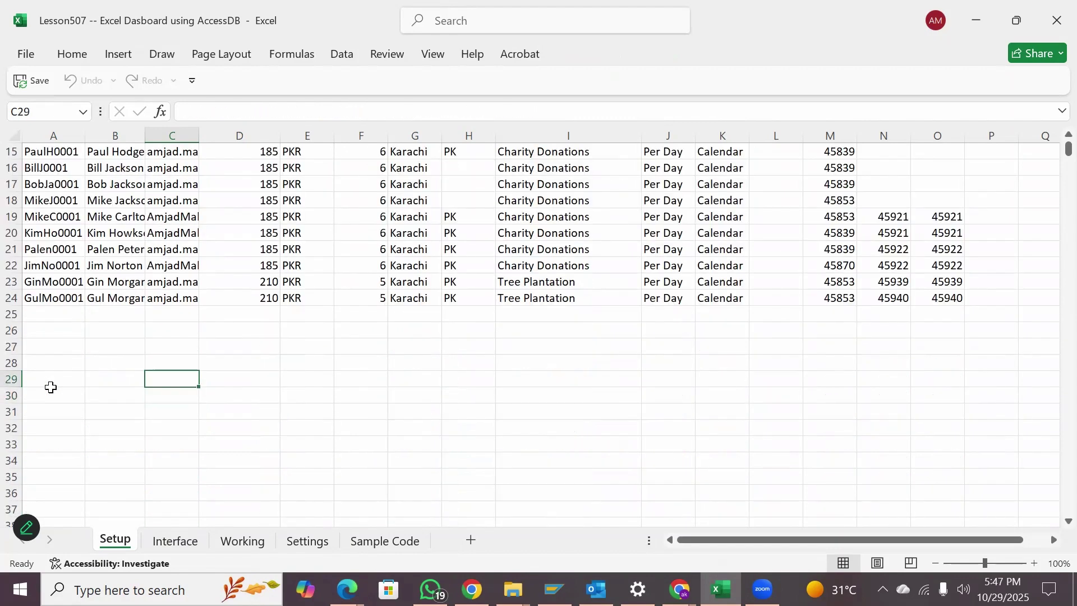
key("Up")
key("Up")
key("Up")
key("Up")
key("Up")
key("Up")
key("Up")
key("Up")
key("Up")
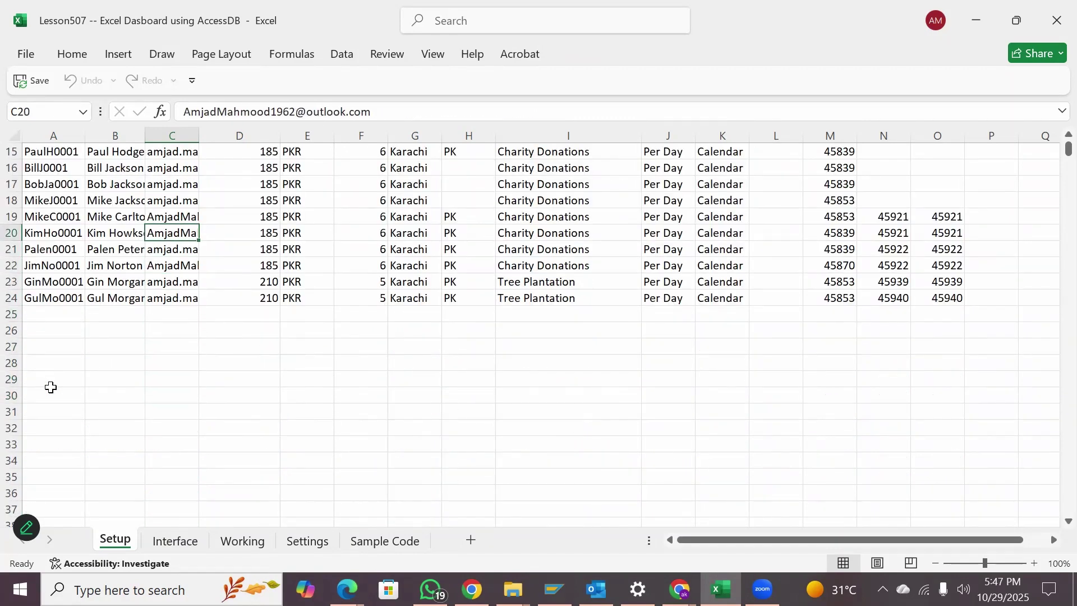
key("Left")
key("Left")
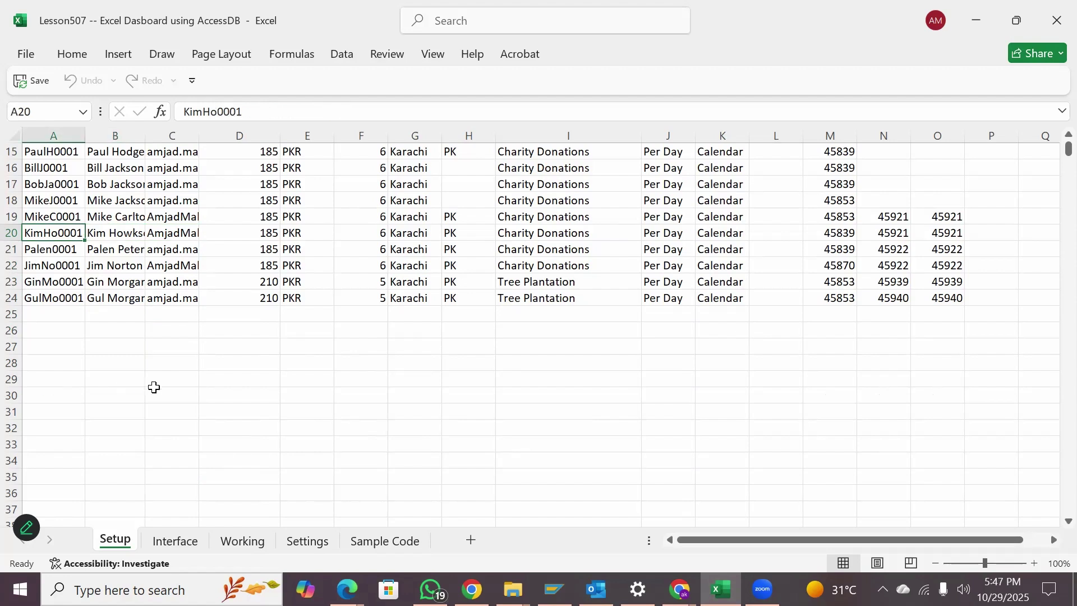
key("Right")
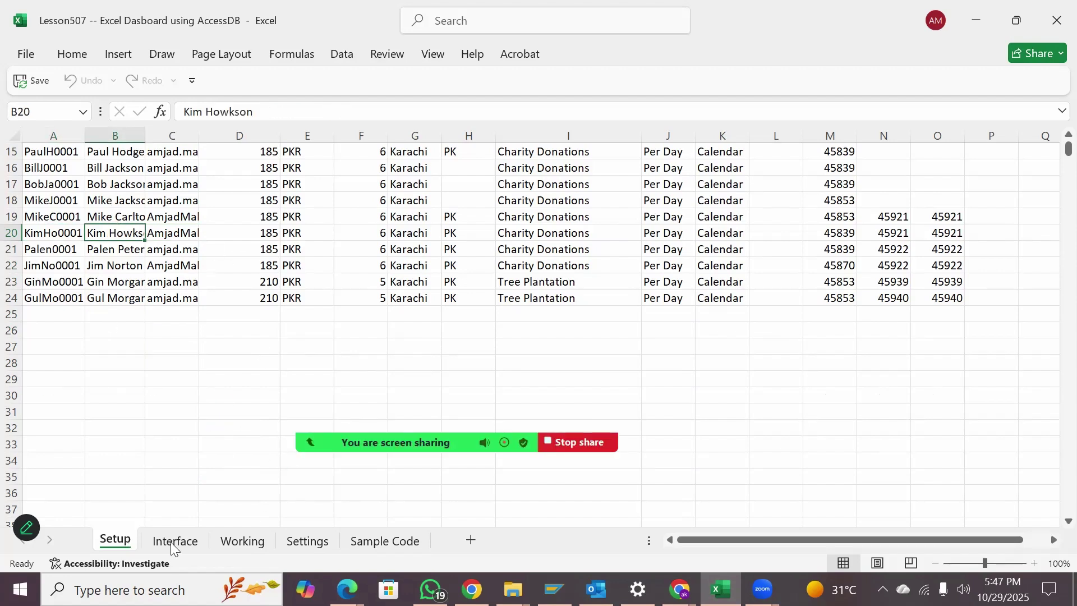
left_click(181, 545)
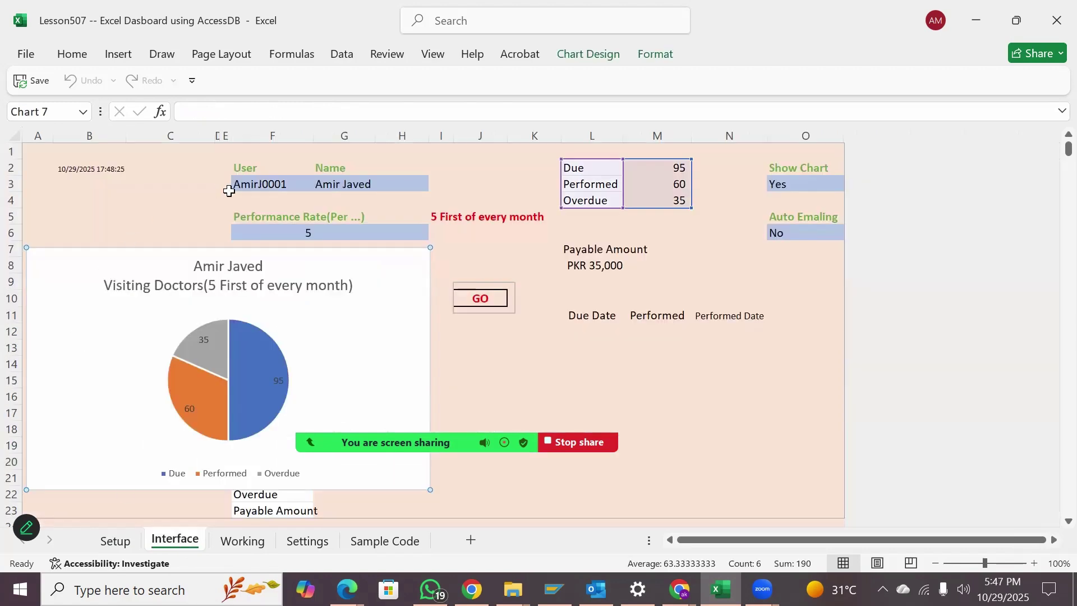
left_click(290, 184)
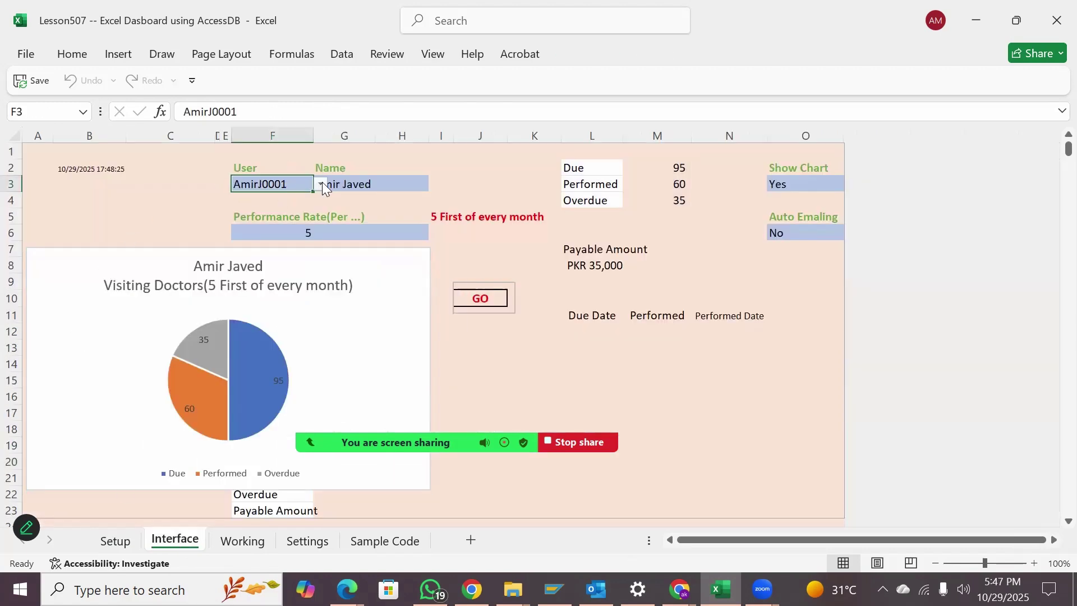
left_click(319, 264)
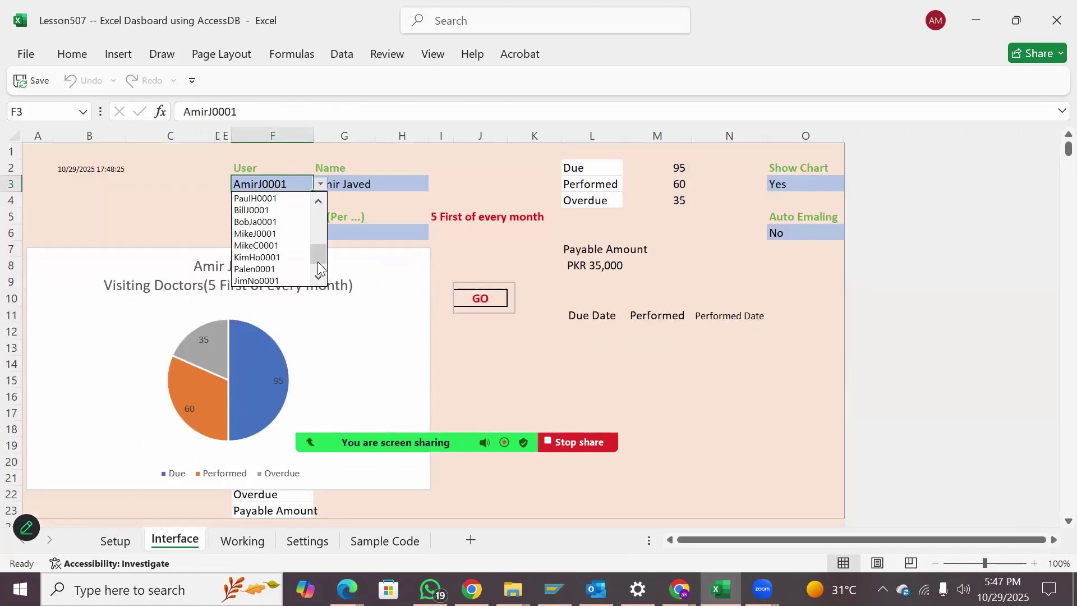
left_click(259, 257)
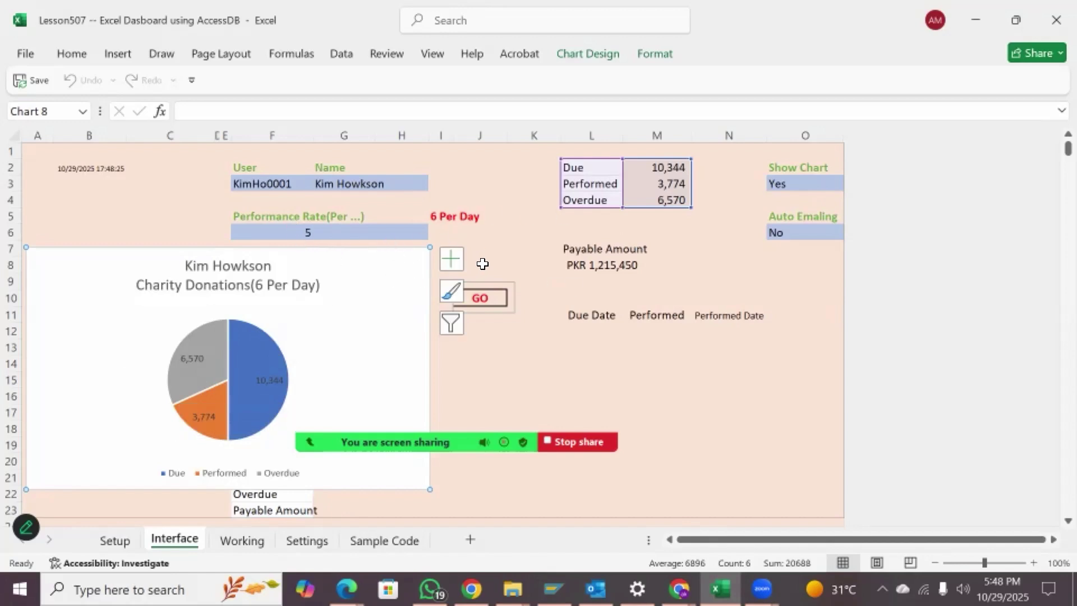
Run GO twice to clear two backlog batches, listing 6-Jan-21 to 10-Jan-21 and Performed 4,062
left_click(306, 229)
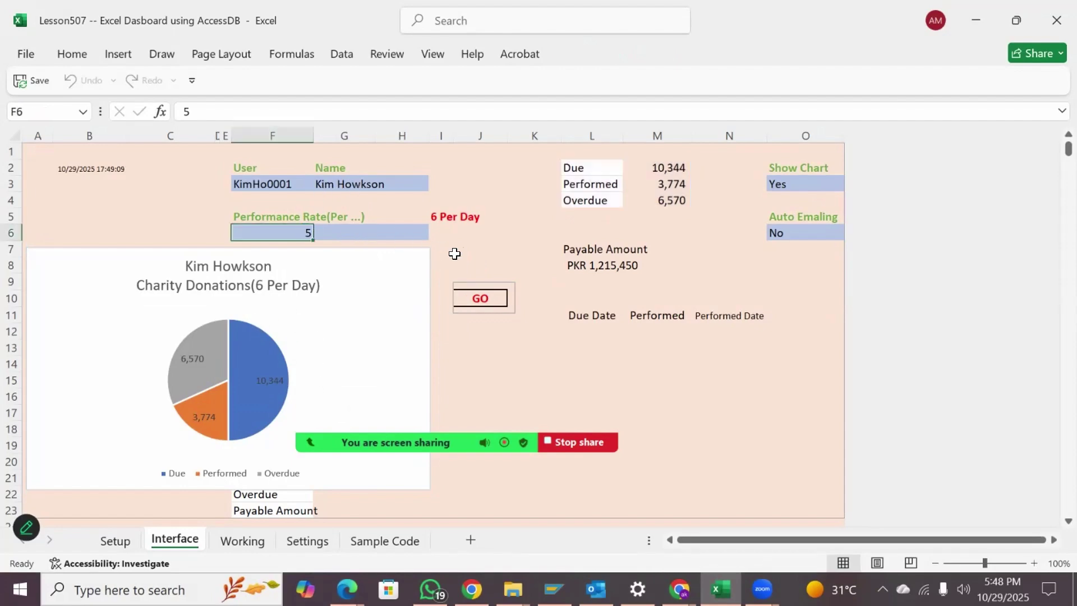
left_click(477, 301)
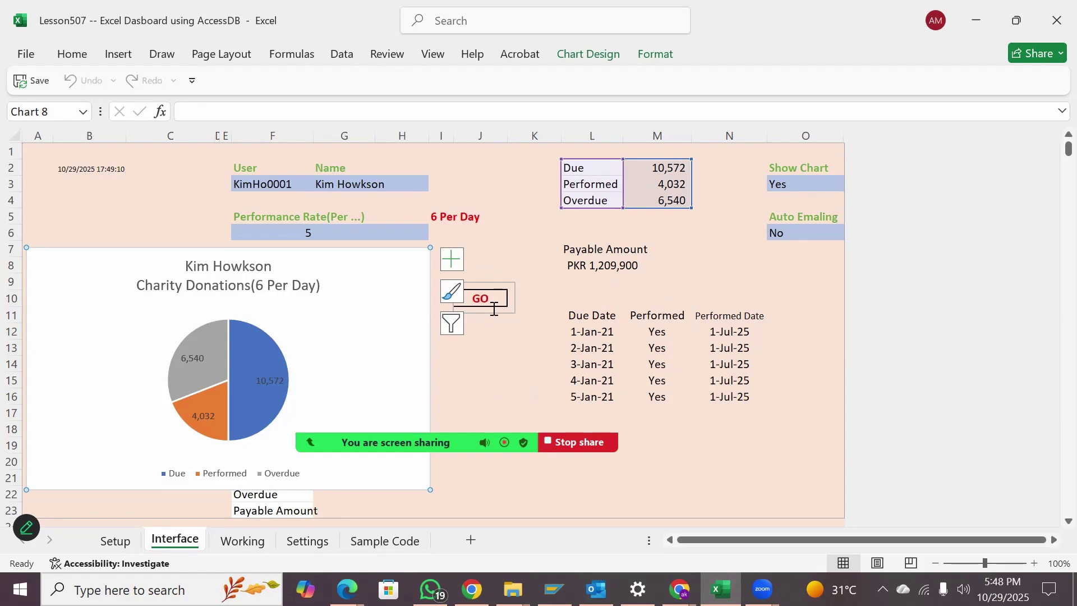
left_click(494, 344)
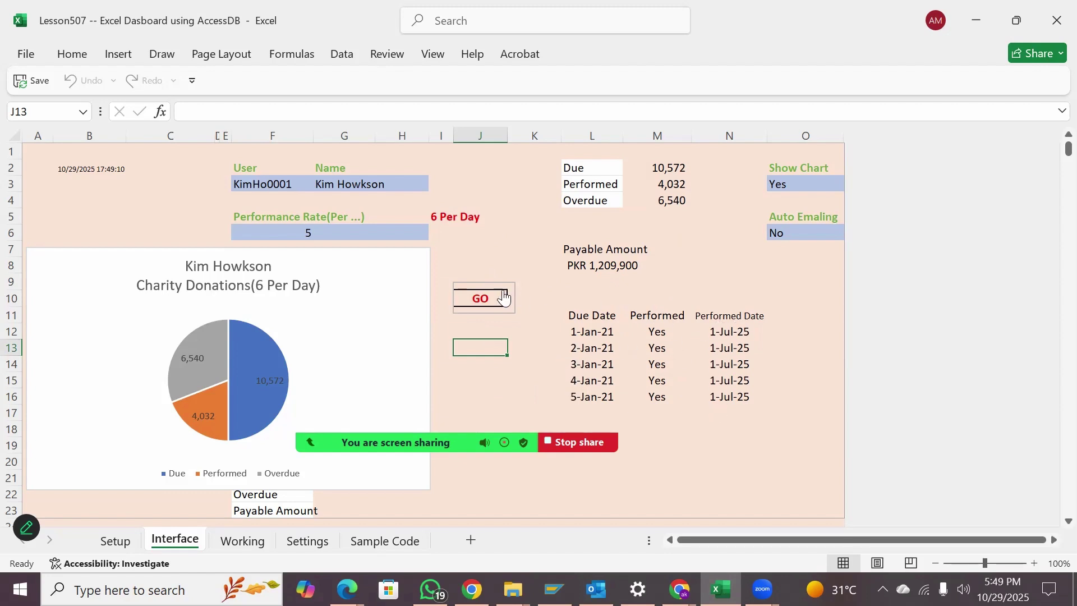
left_click(482, 298)
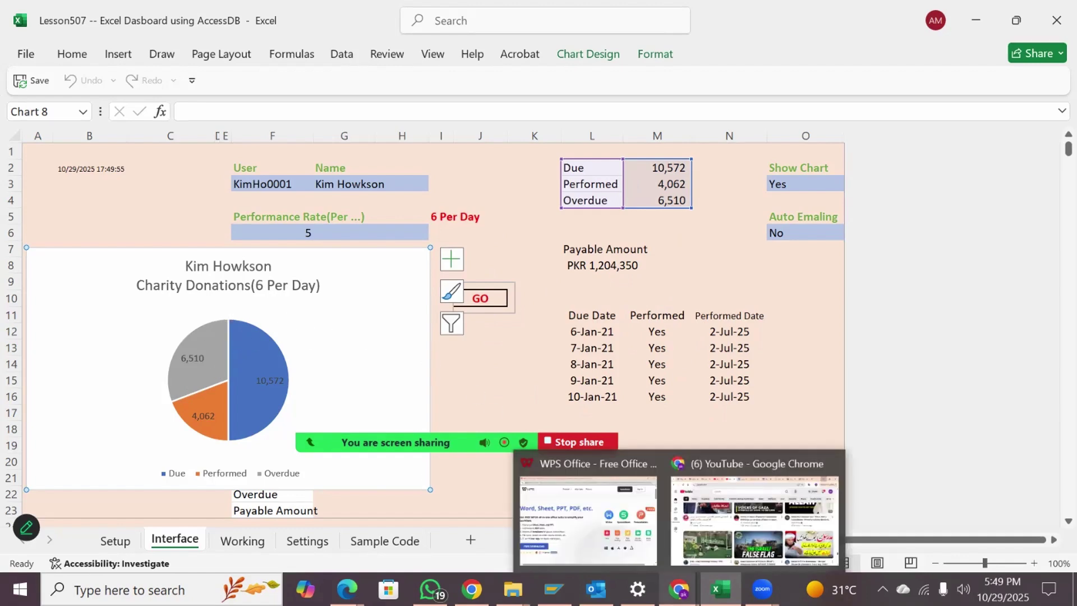
mouse_move(679, 588)
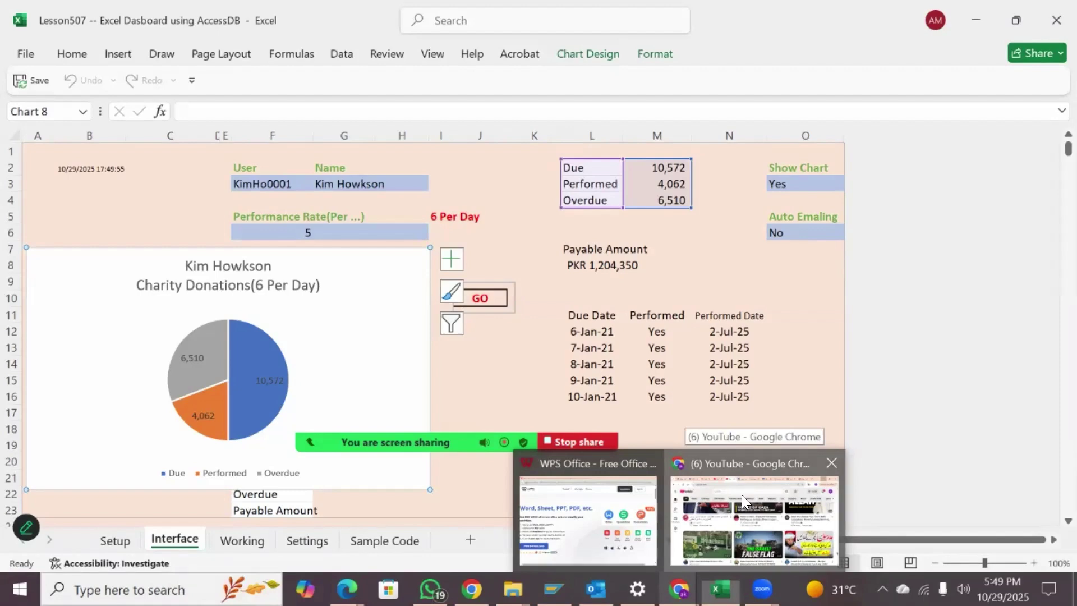
In Gmail Sent mail, open the Backlog Clearance thread and start a reply to its first message
left_click(790, 543)
left_click(236, 11)
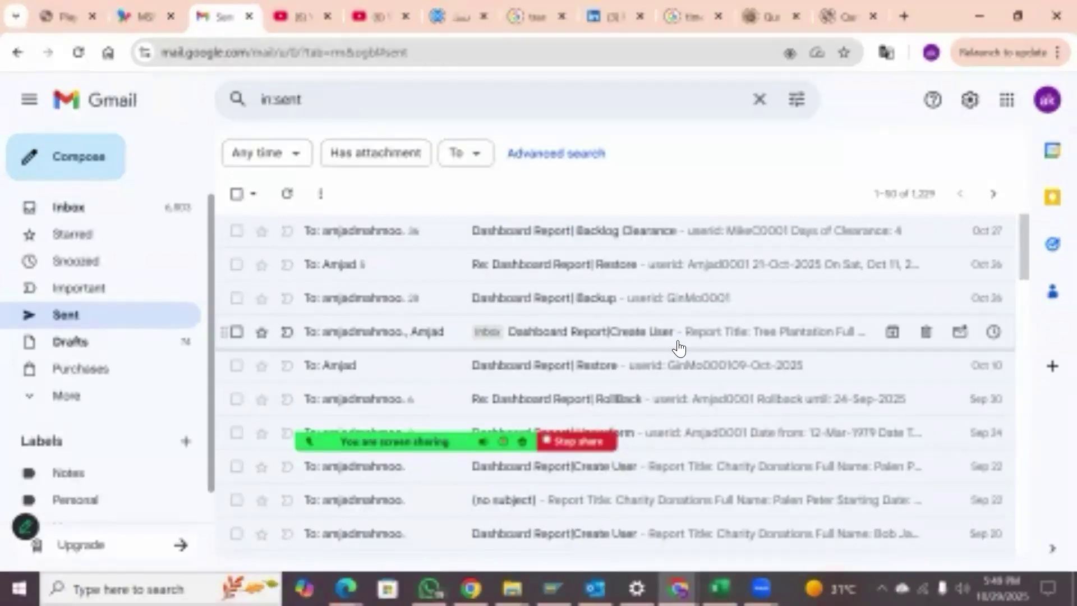
left_click(668, 234)
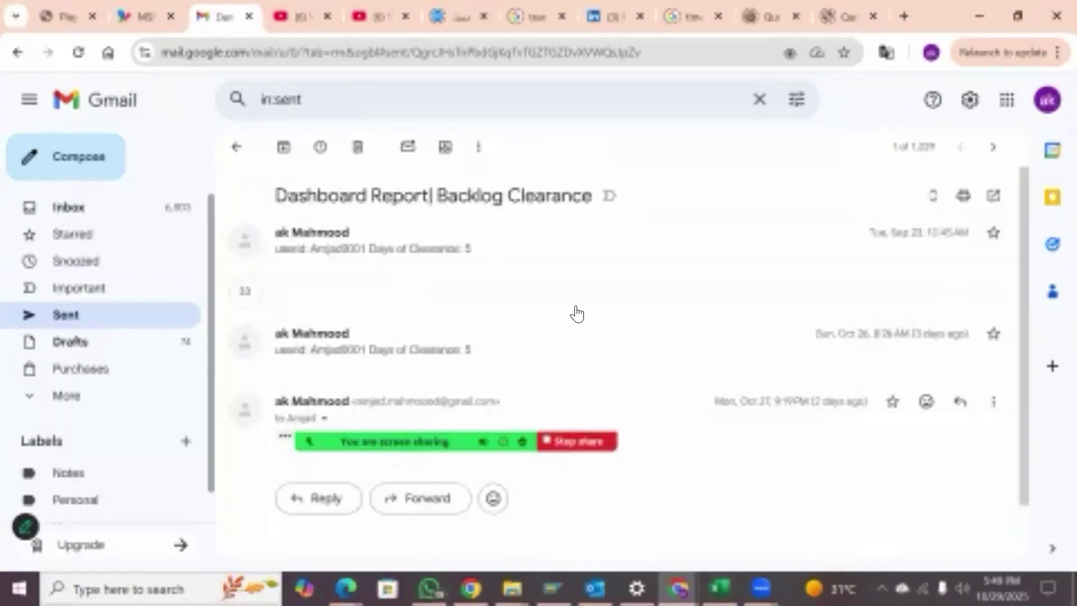
left_click(493, 262)
left_click(960, 232)
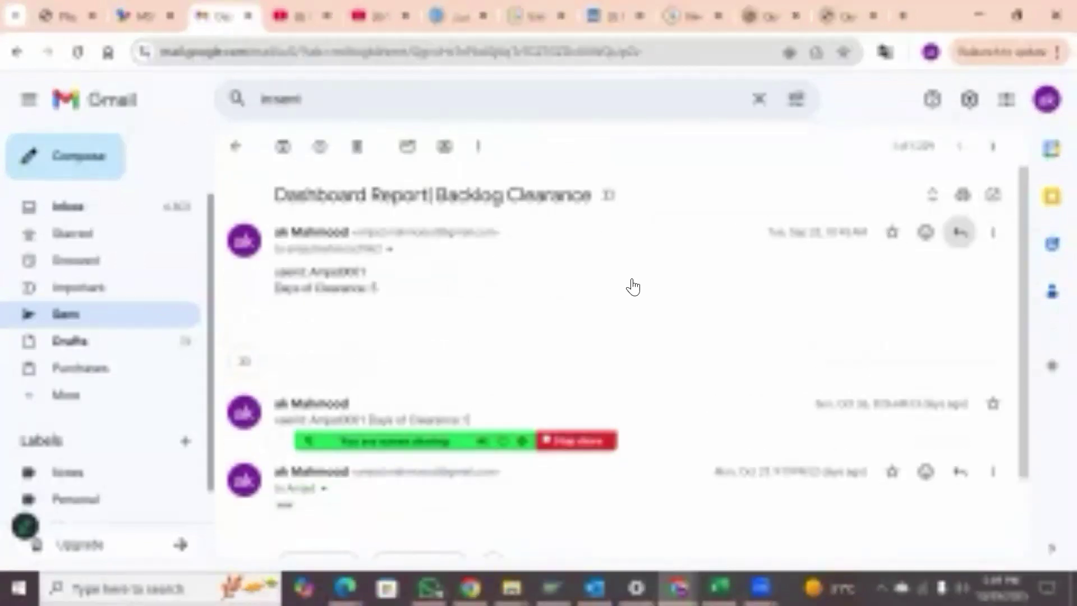
Edit the reply subject to 'Dashboard Report| Backlog Clearance' by removing the 'Re: ' prefix
left_click(305, 305)
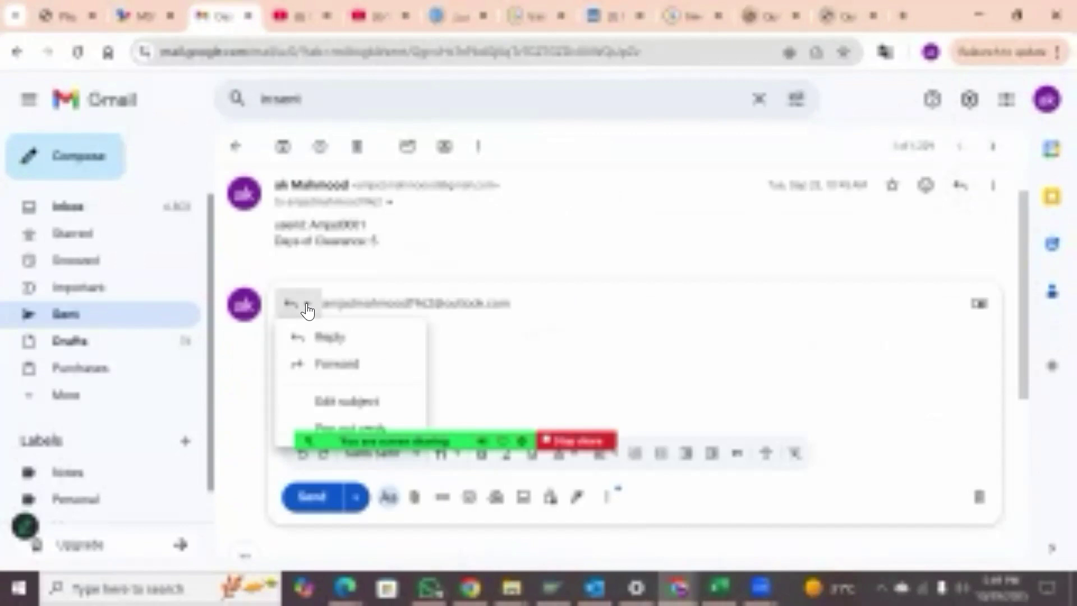
left_click(330, 403)
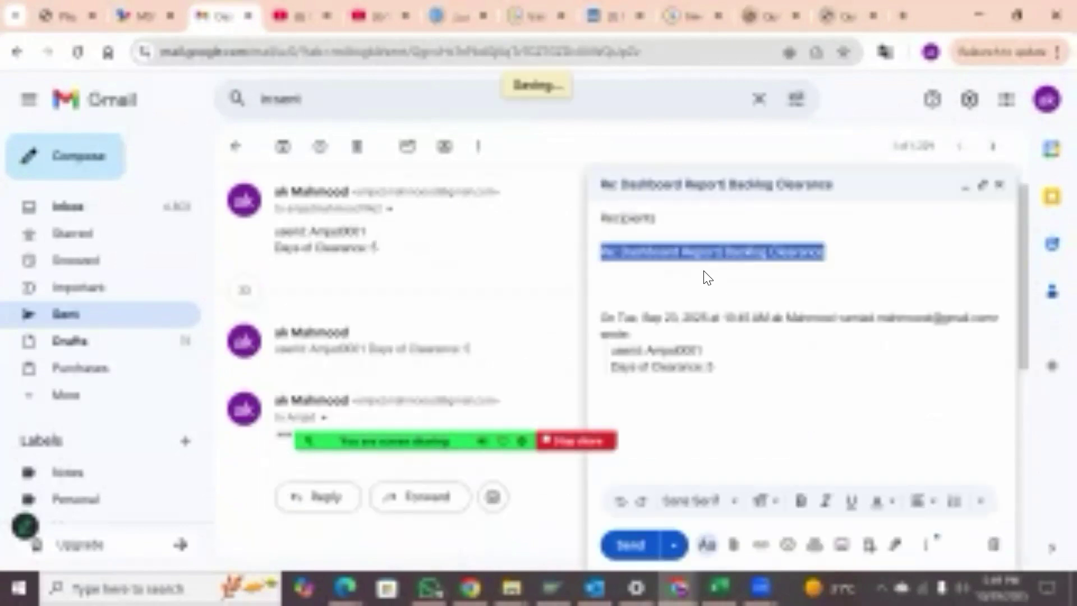
left_click(615, 251)
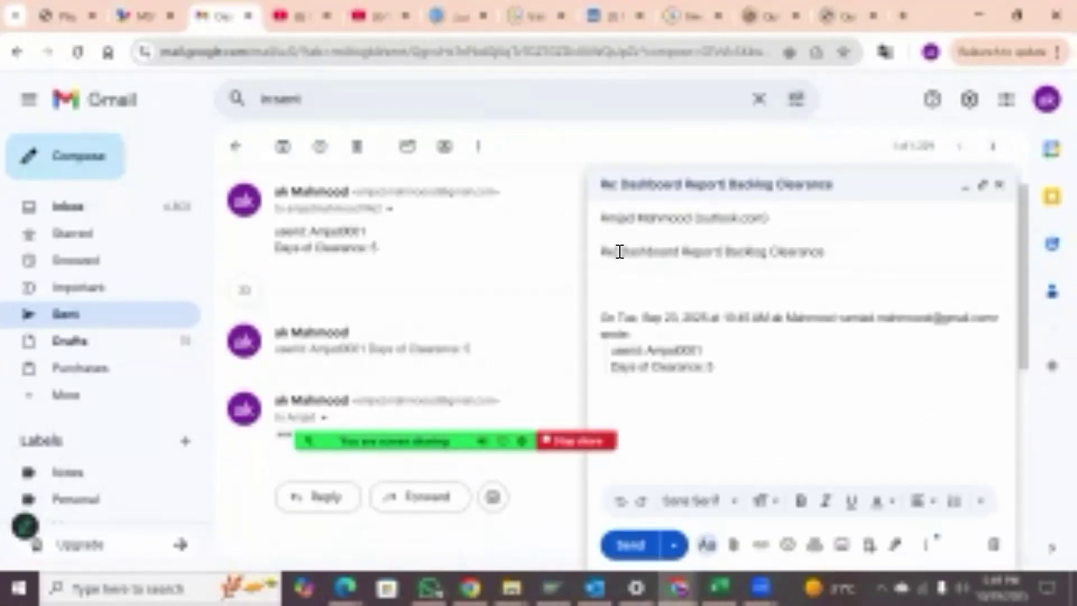
key("BackSpace")
key("BackSpace")
key("BackSpace")
key("BackSpace")
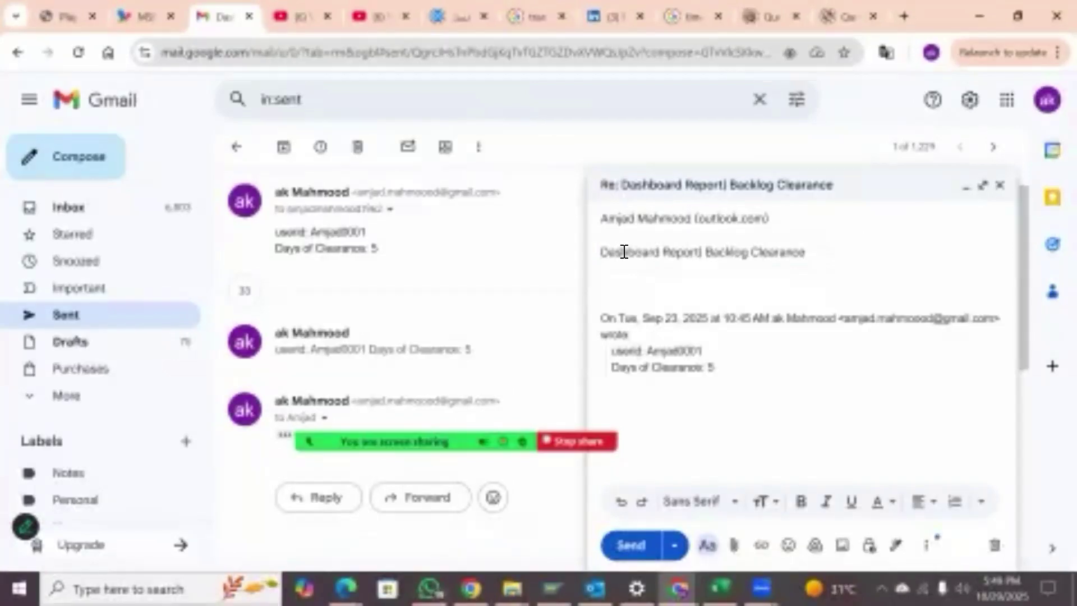
Copy the quoted user id and clearance-days lines into the reply body, then return to Excel
left_click(617, 282)
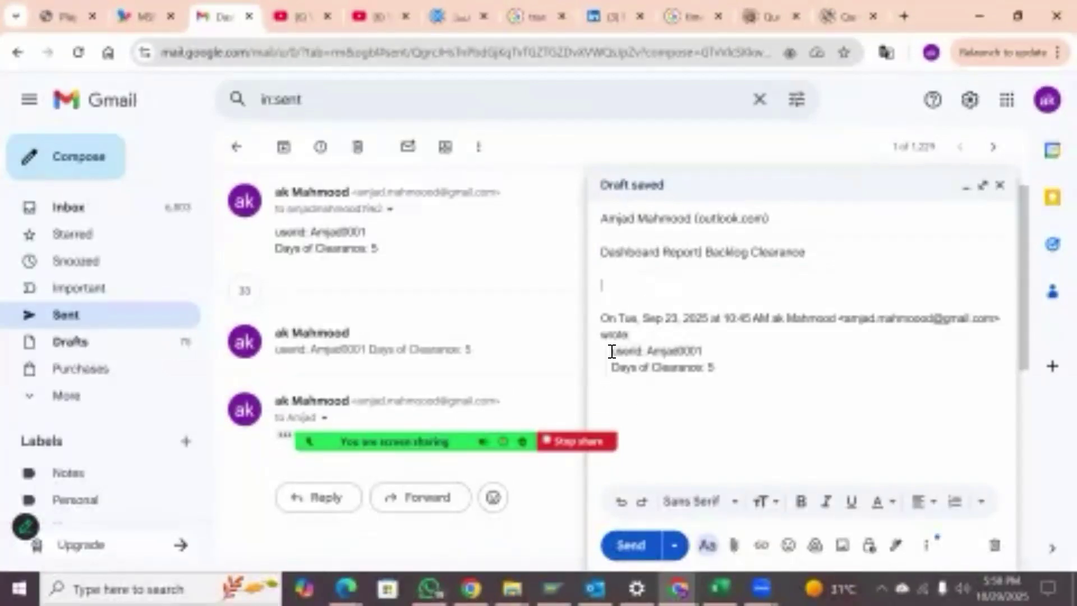
mouse_move(611, 351)
left_mouse_down()
mouse_move(740, 356)
mouse_move(741, 376)
left_mouse_up()
key("ctrl+c")
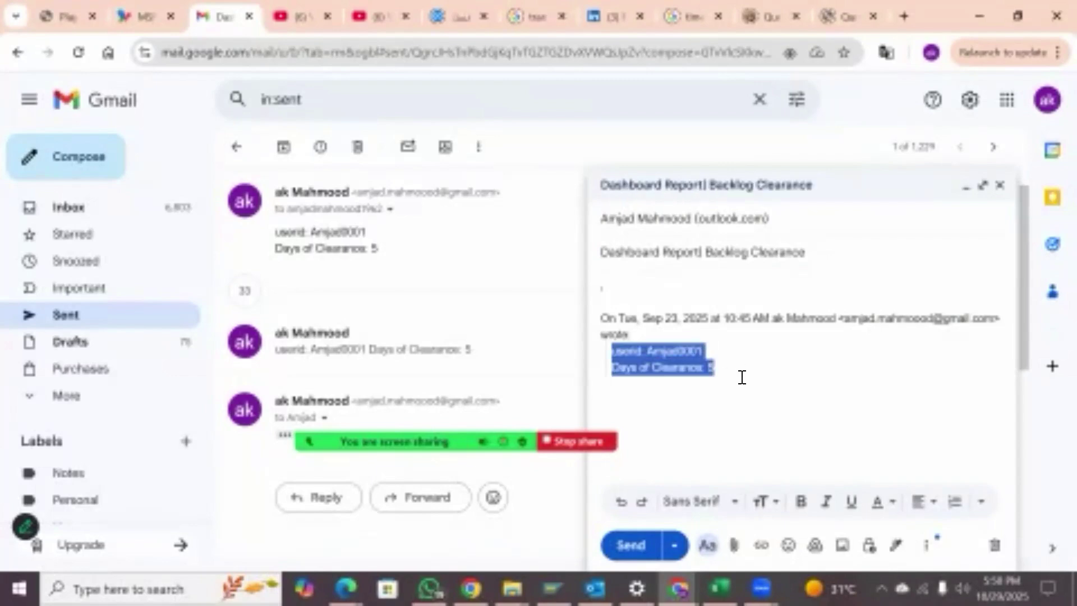
left_click(619, 283)
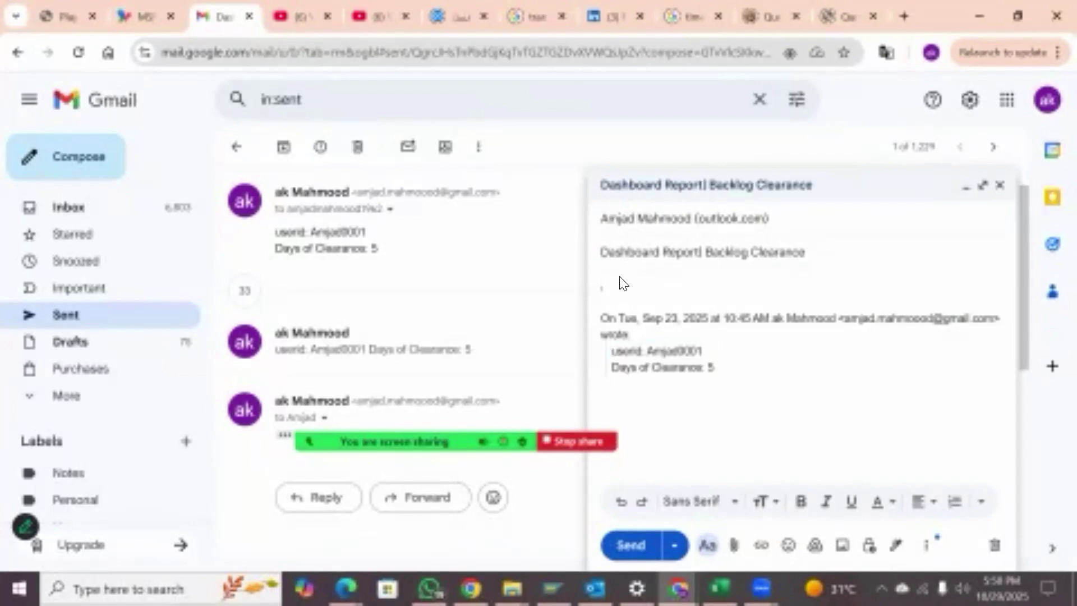
key("ctrl+v")
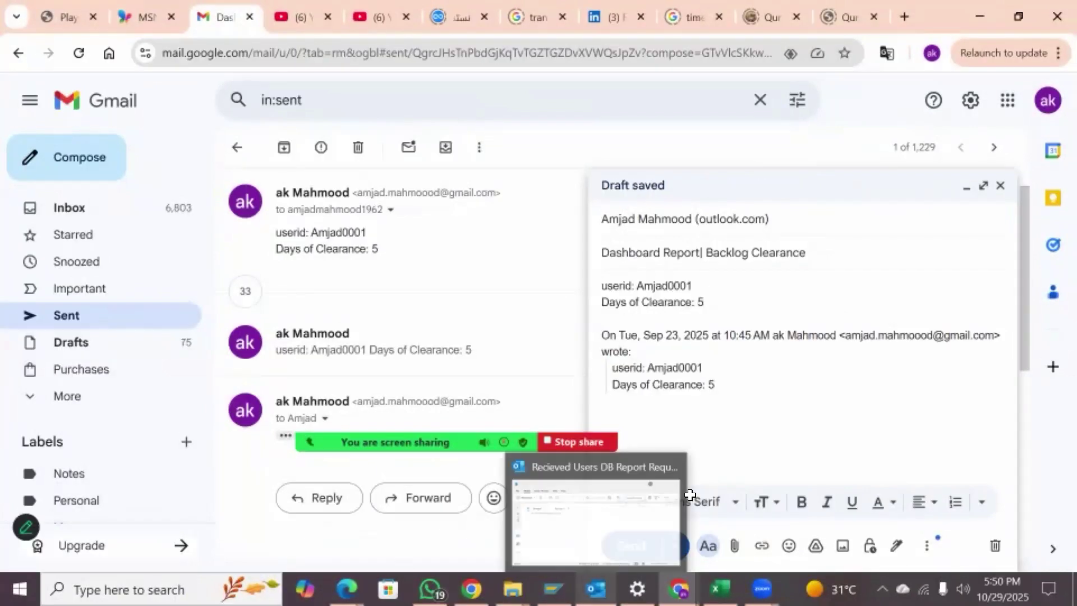
key("alt+Tab")
Copy the user id text from cell F3 and go back to the browser draft
left_click(269, 183)
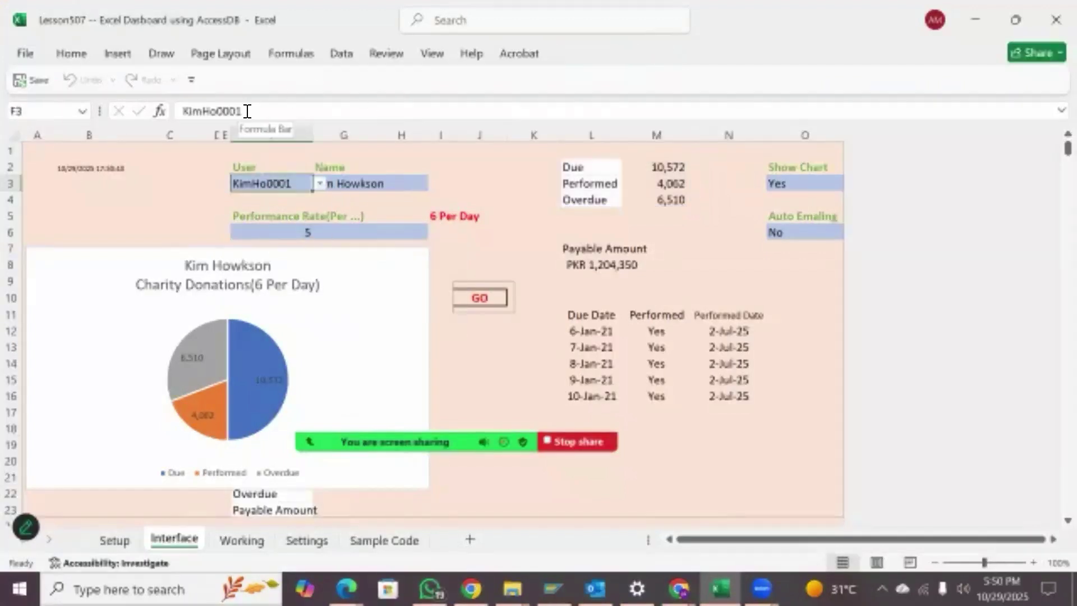
left_click_drag(246, 111, 138, 115)
key("ctrl+c")
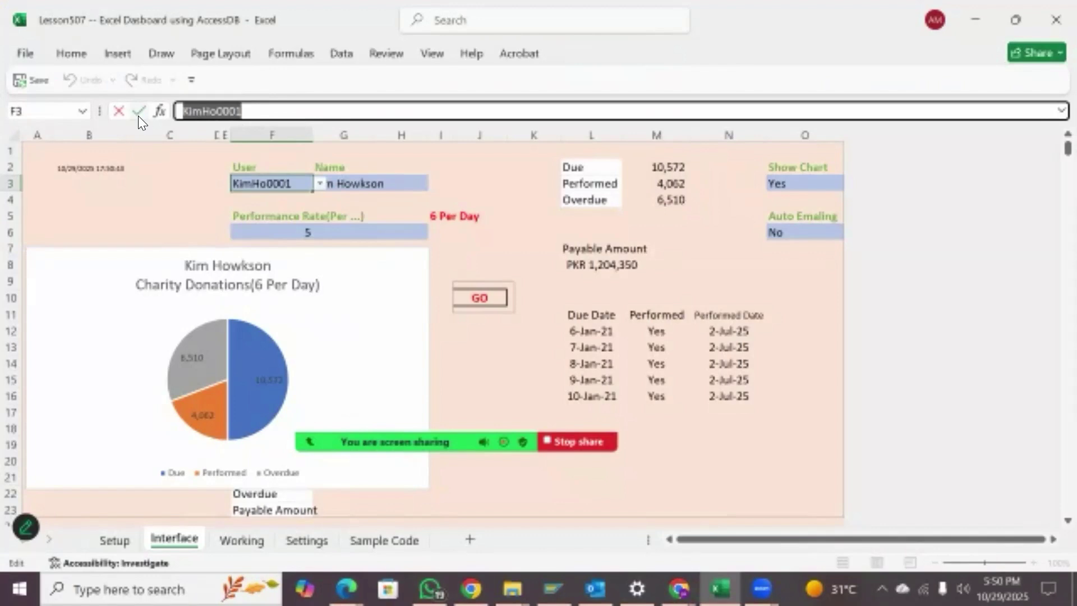
key("Escape")
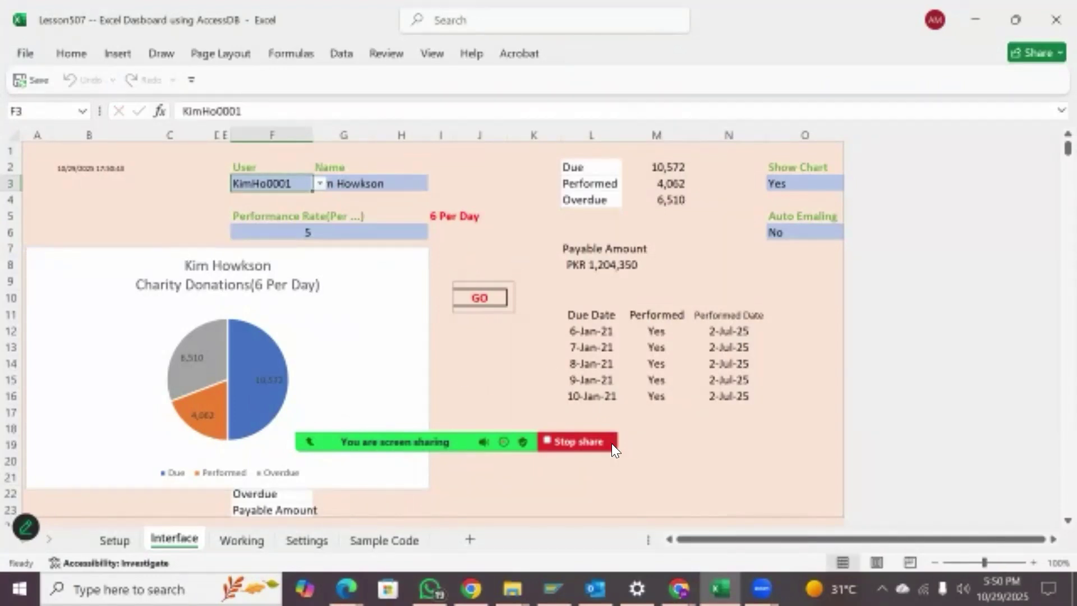
left_click(678, 589)
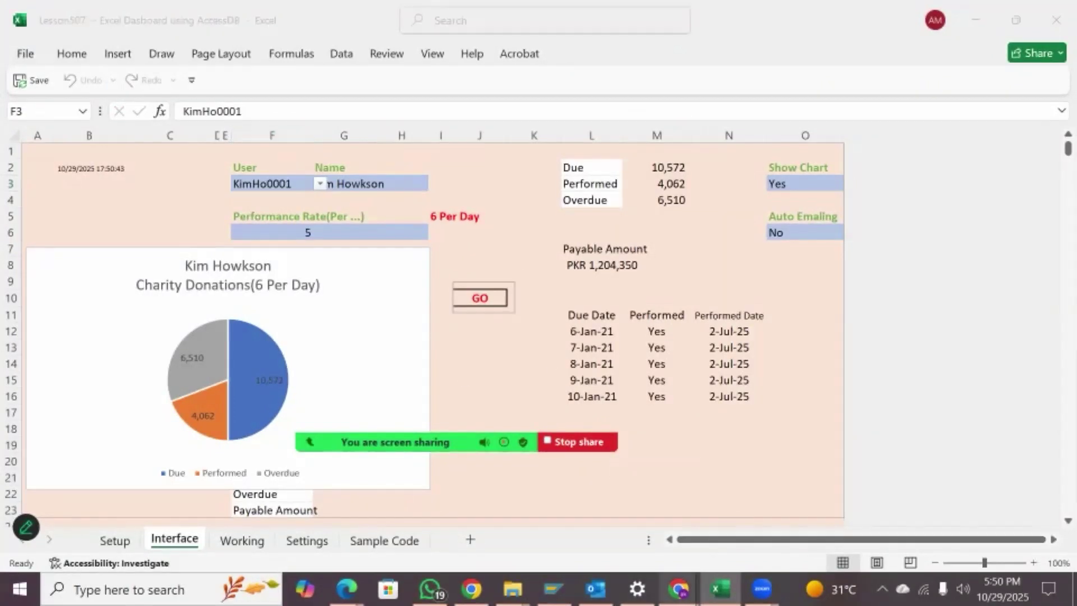
left_click(749, 530)
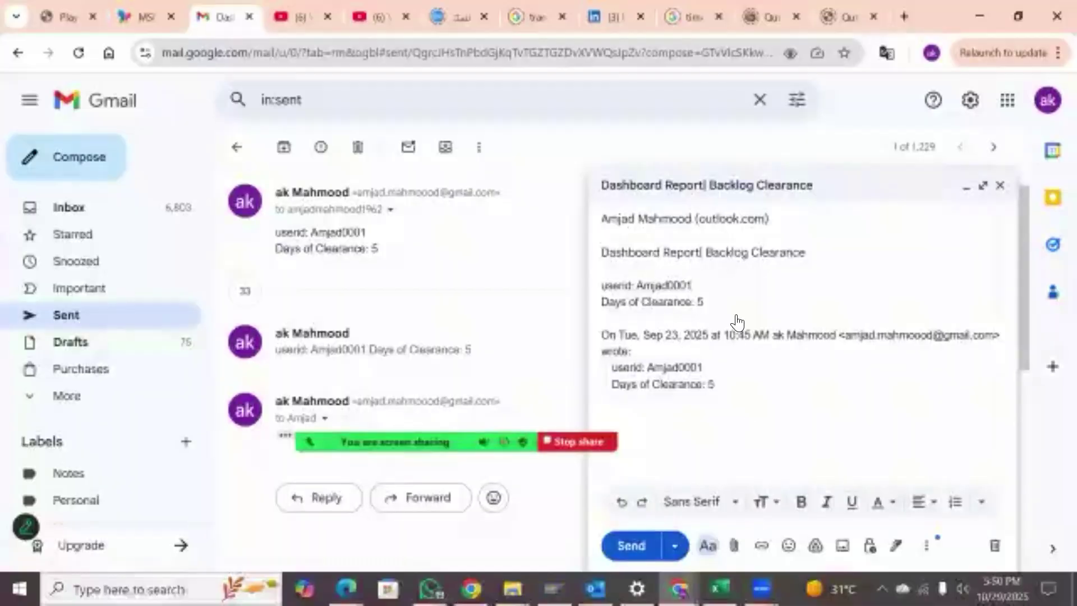
left_click(690, 285)
key("BackSpace")
key("BackSpace")
key("BackSpace")
key("BackSpace")
key("BackSpace")
key("BackSpace")
key("BackSpace")
key("BackSpace")
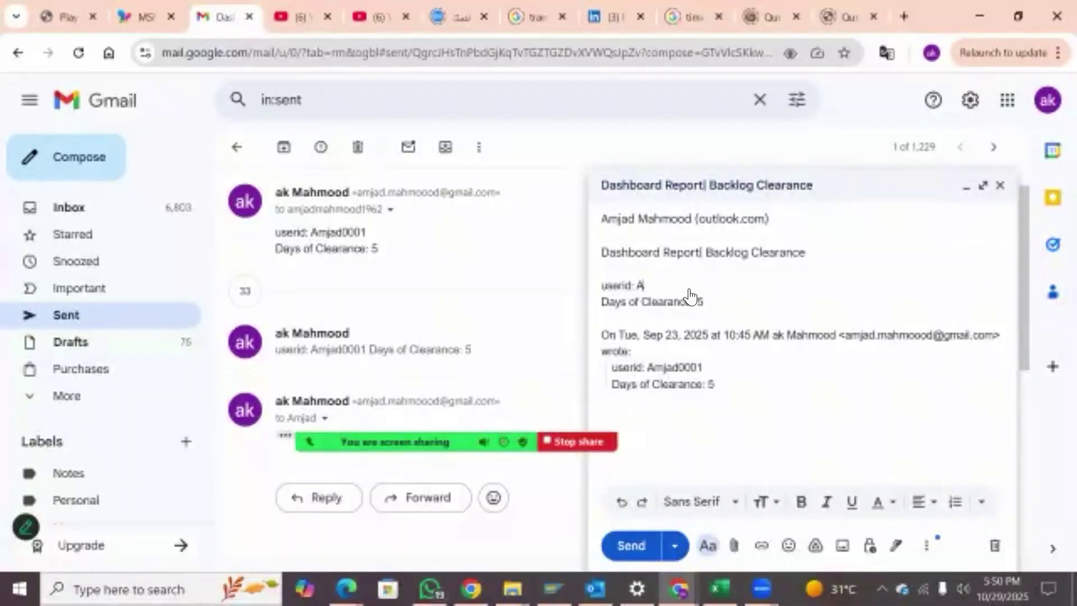
key("BackSpace")
key("ctrl+v")
Delete the leftover quoted text and send the 5-day backlog clearance request
left_click(711, 306)
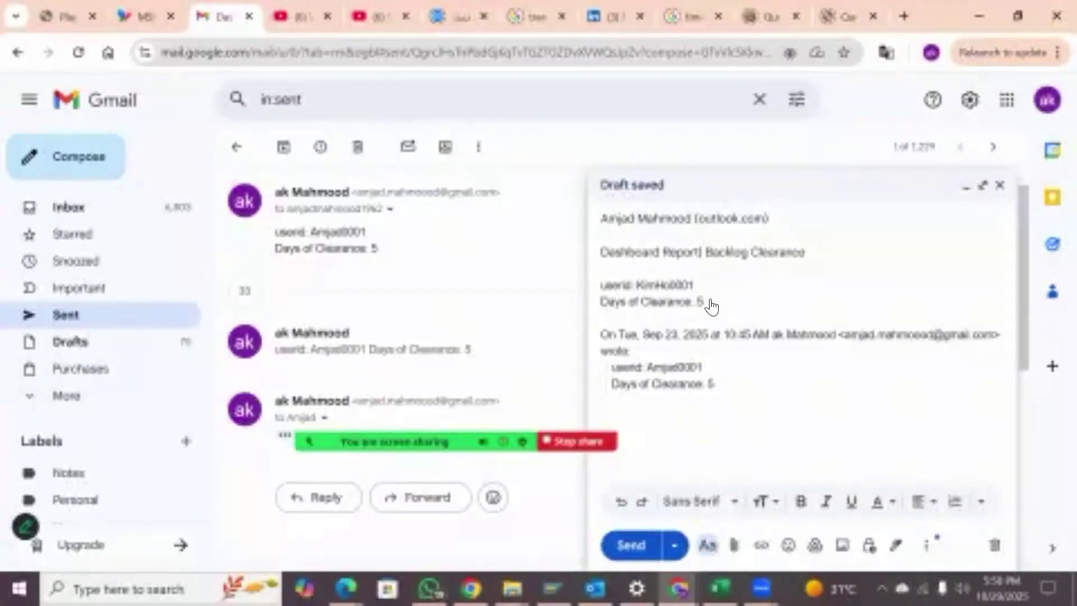
key("ctrl+shift+End")
key("Delete")
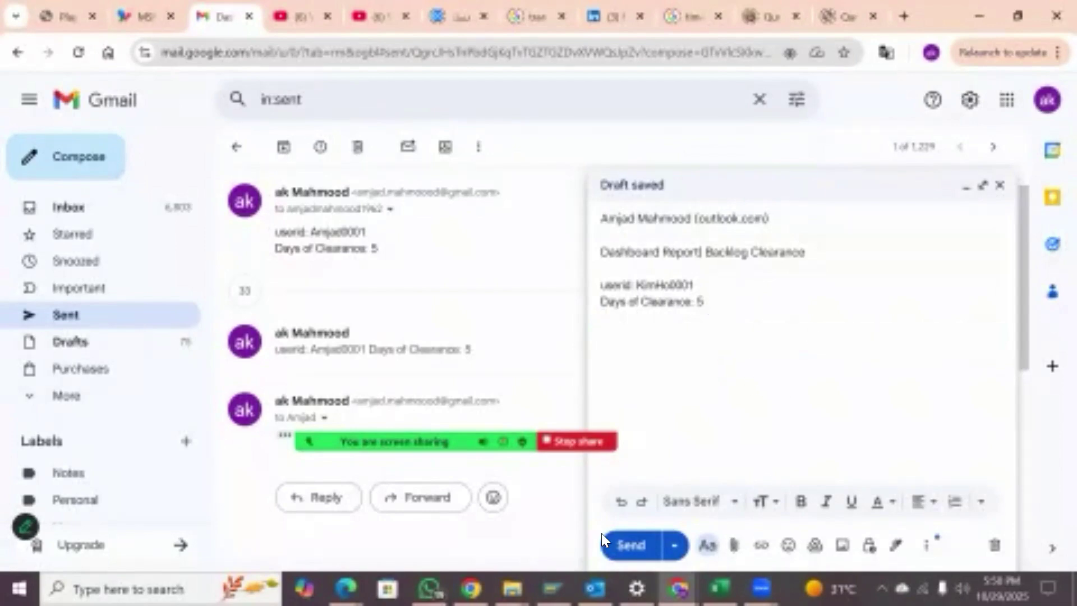
left_click(620, 547)
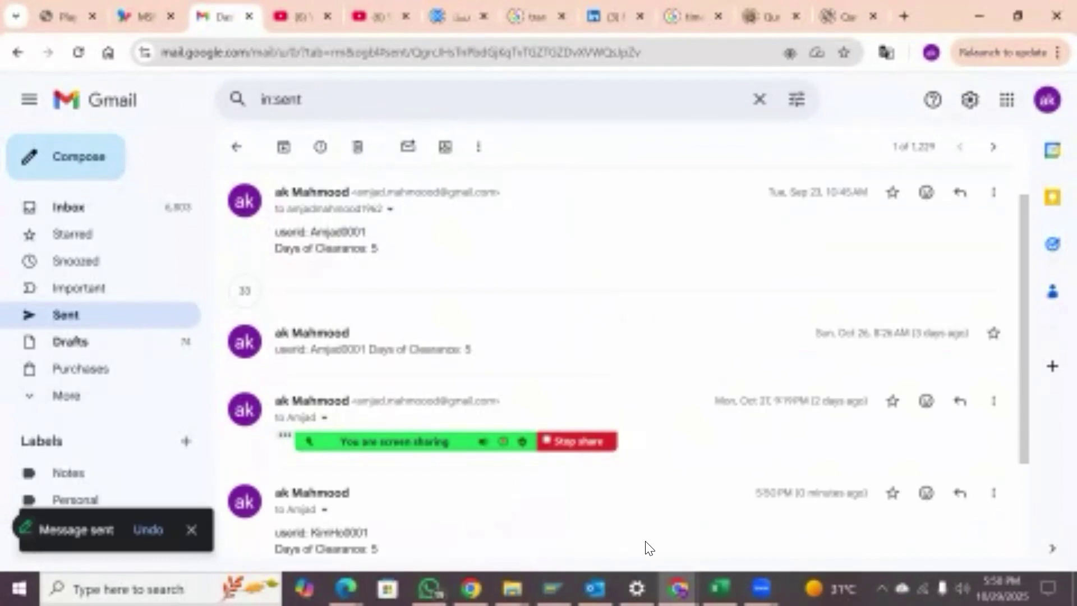
left_click(594, 588)
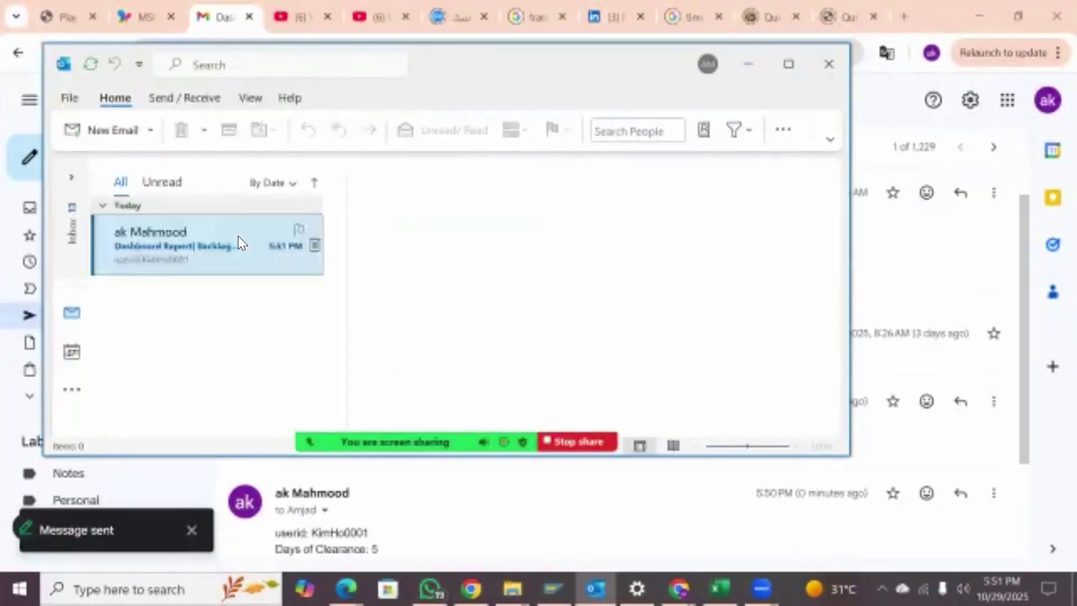
left_click(238, 242)
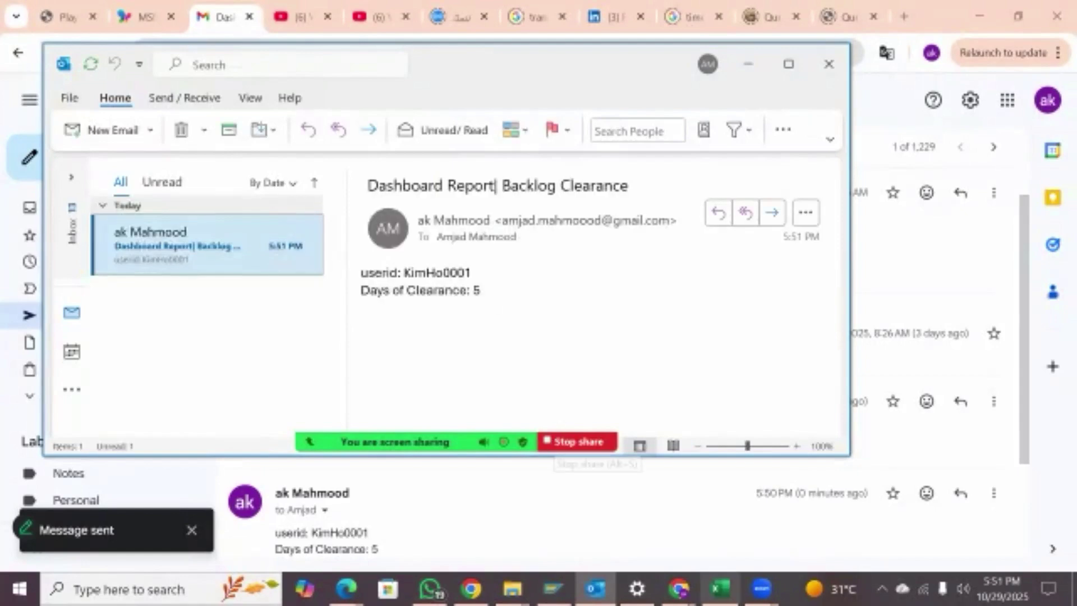
left_click(719, 588)
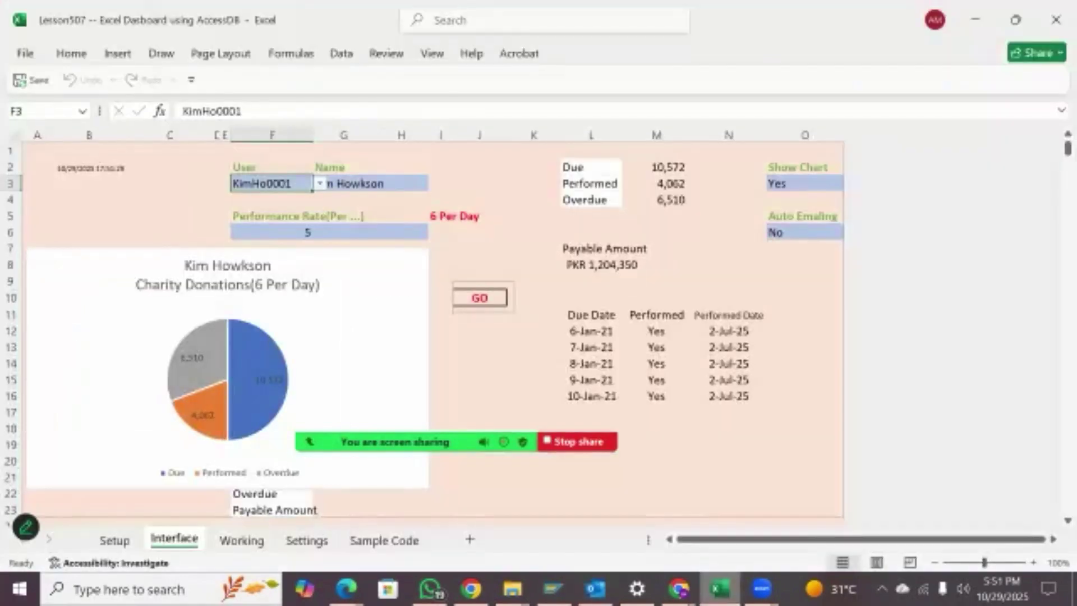